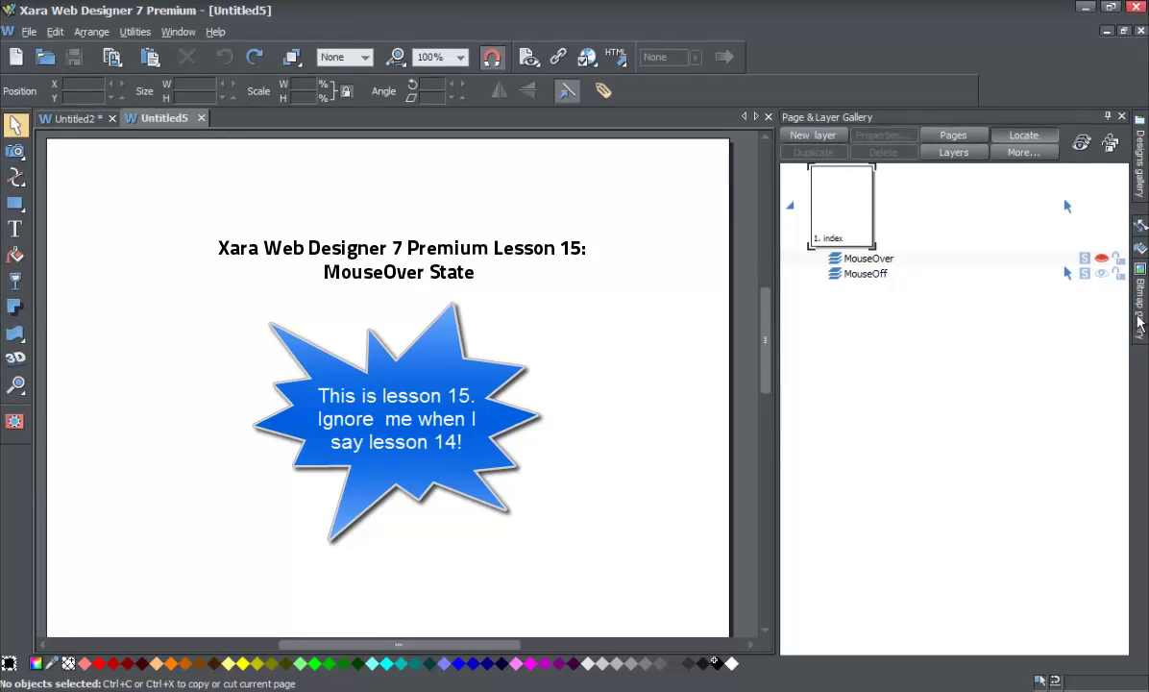
Reopen the Page & Layer Gallery and pin it so it stays open.
click(1121, 118)
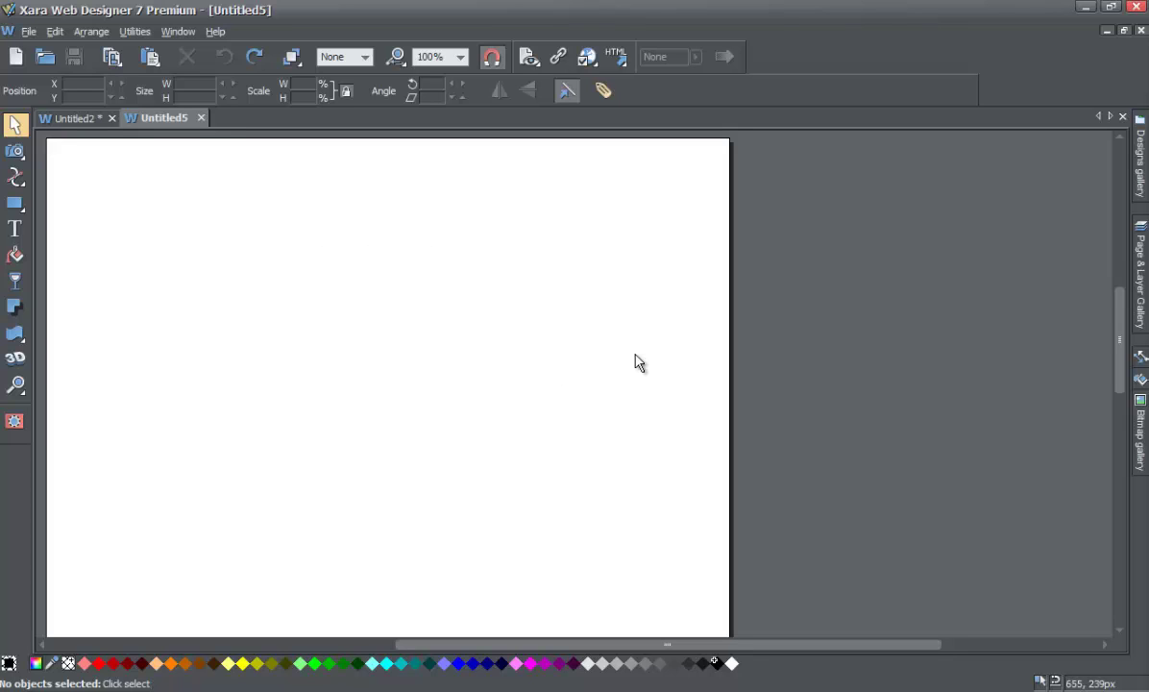
click(1143, 295)
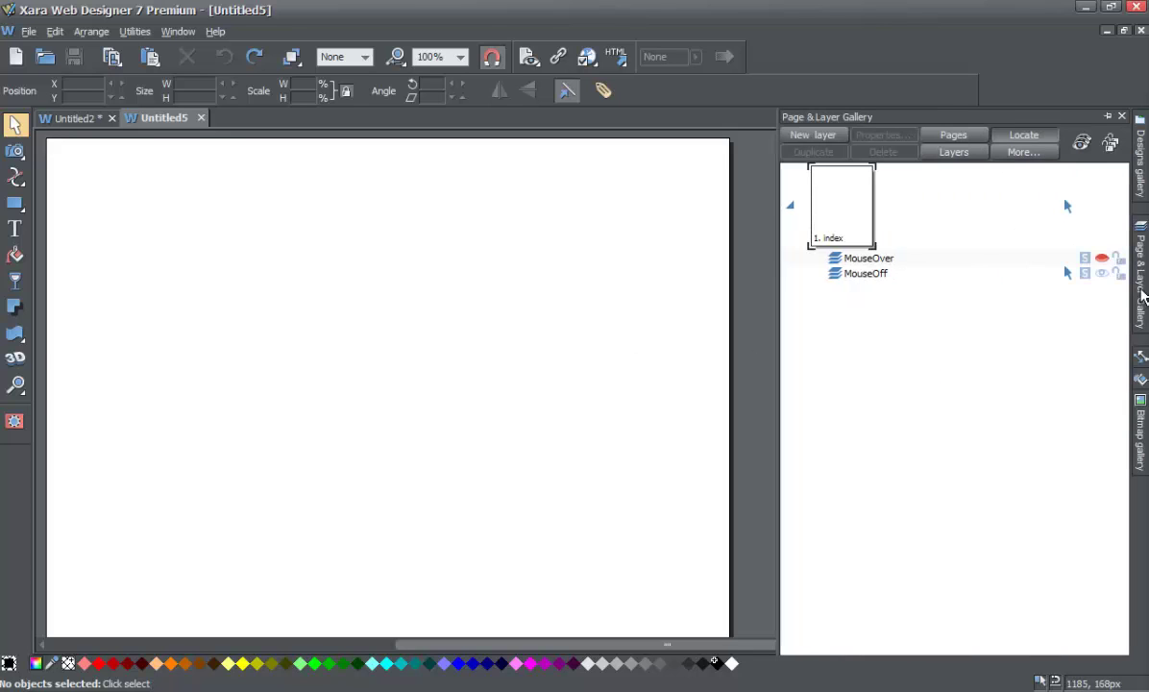
click(1108, 119)
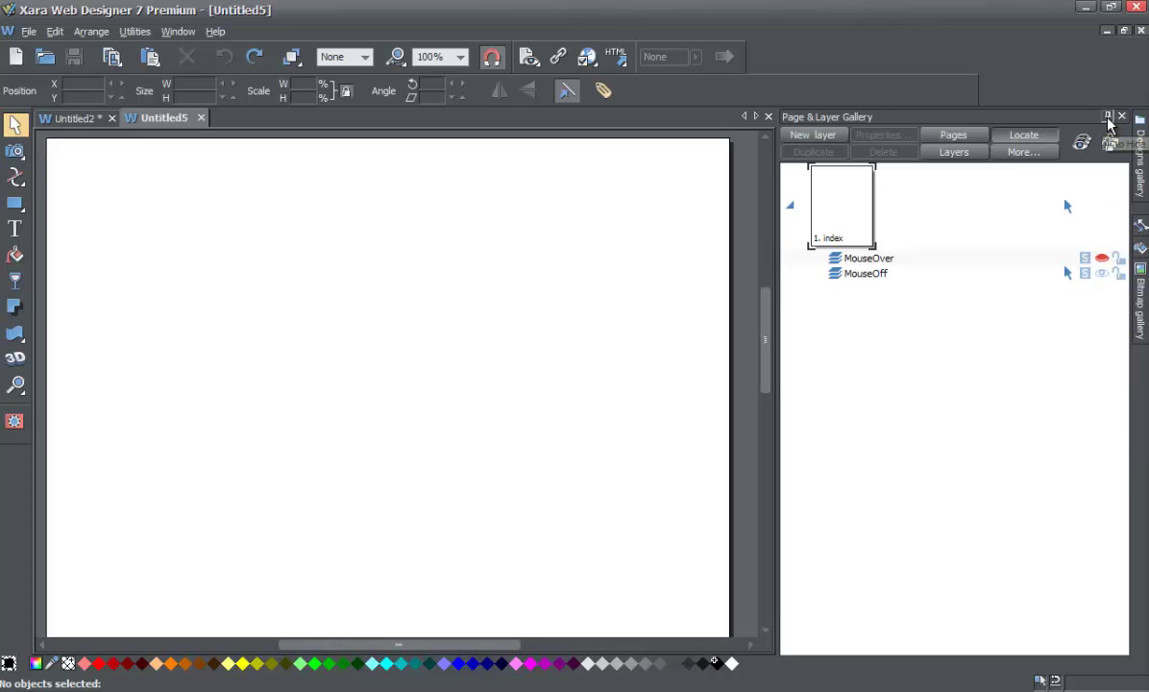
Draw a rectangle about 142 px wide and 52 px high on the MouseOff layer for the button.
click(883, 276)
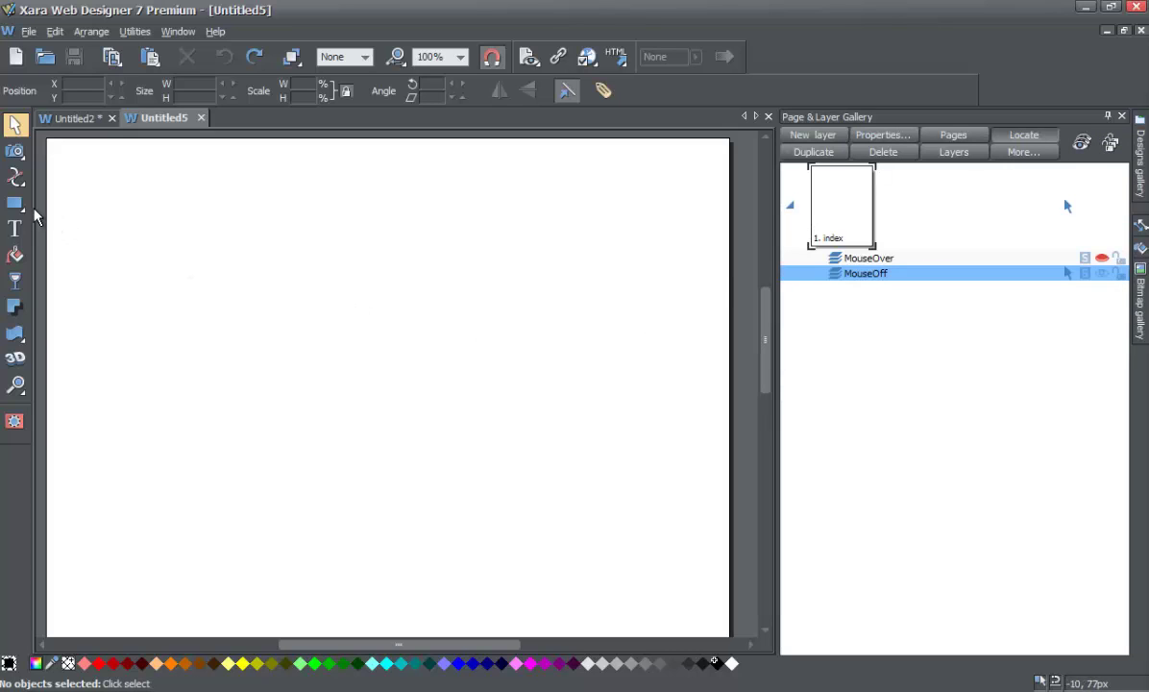
mouse_move(21, 213)
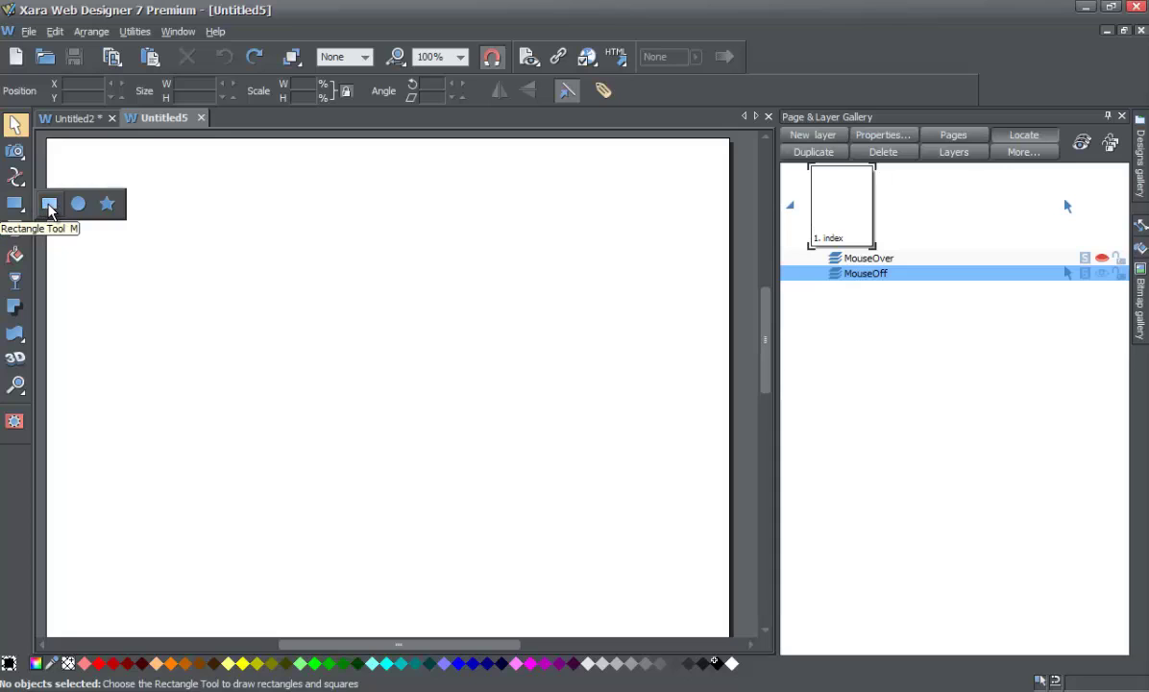
click(49, 205)
drag(210, 301, 338, 348)
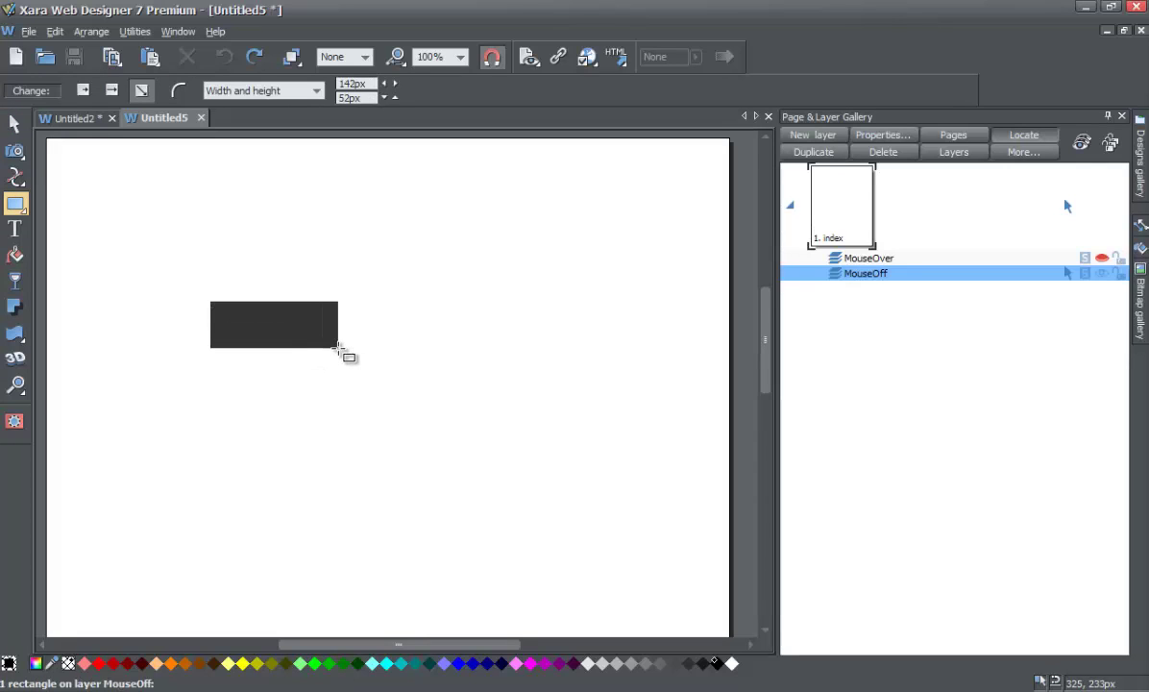
Fill the rectangle with the teal colour 15c1c7.
click(35, 664)
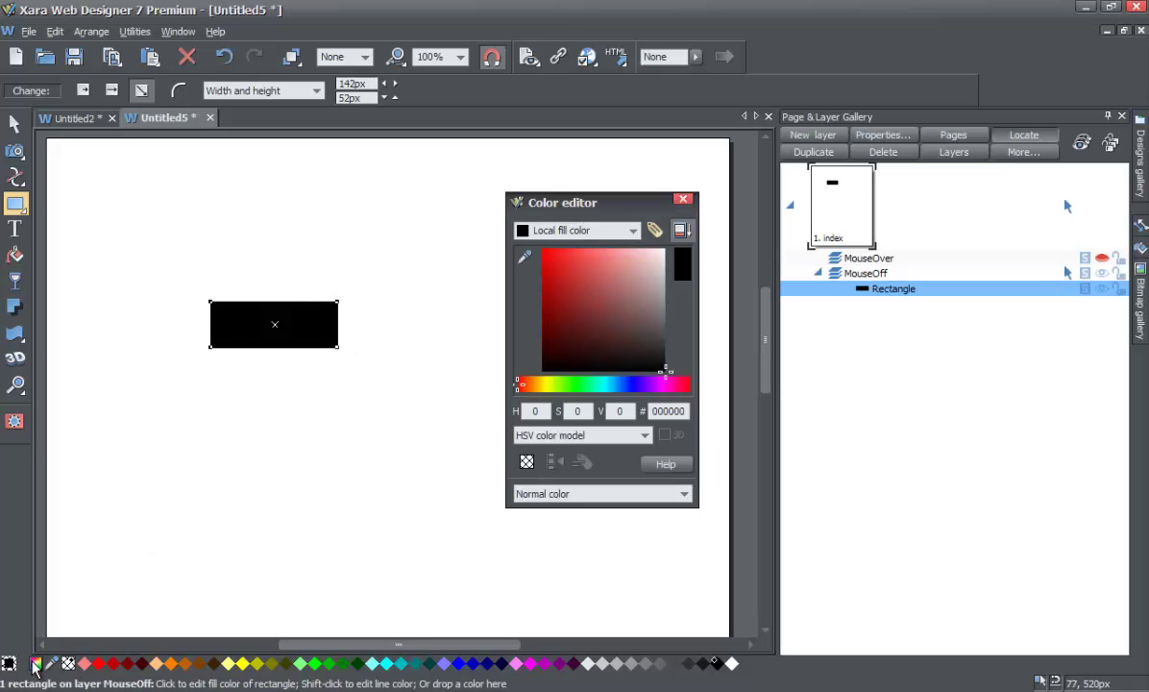
click(554, 277)
drag(520, 385, 606, 388)
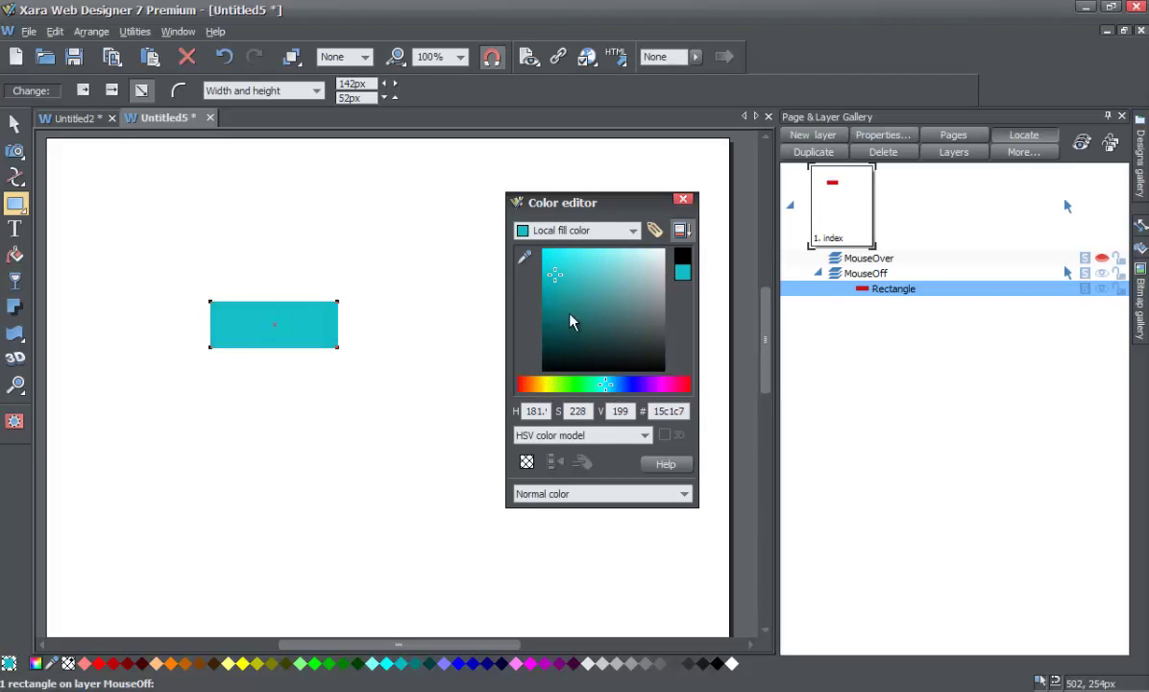
click(682, 199)
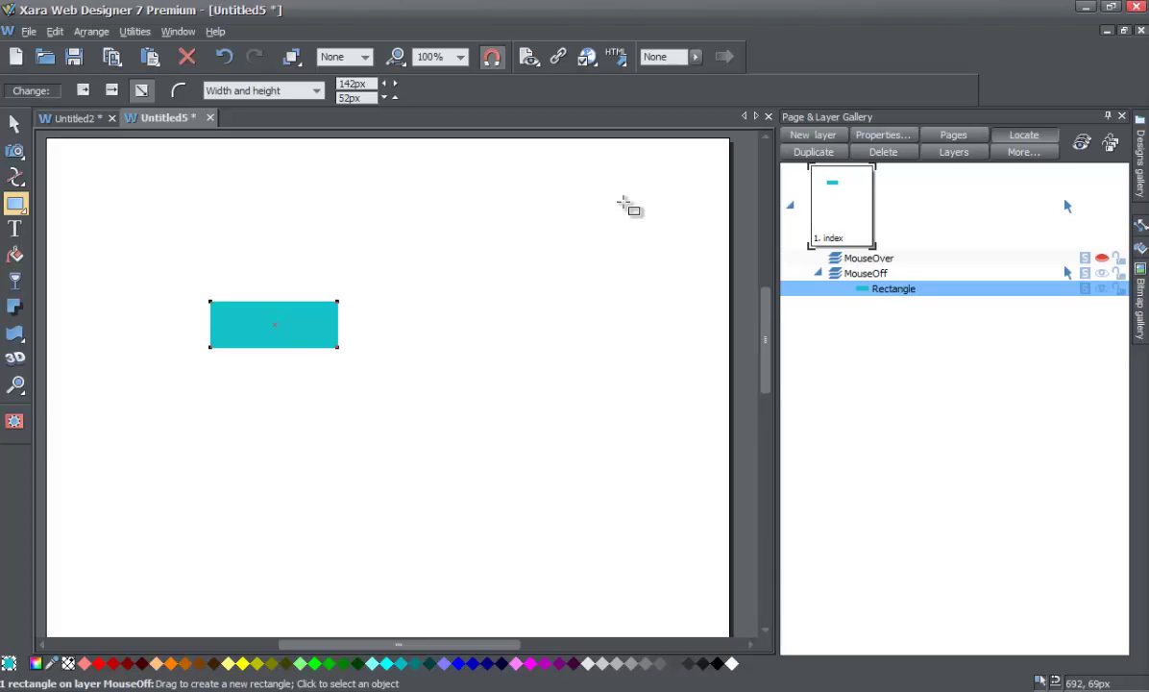
click(15, 124)
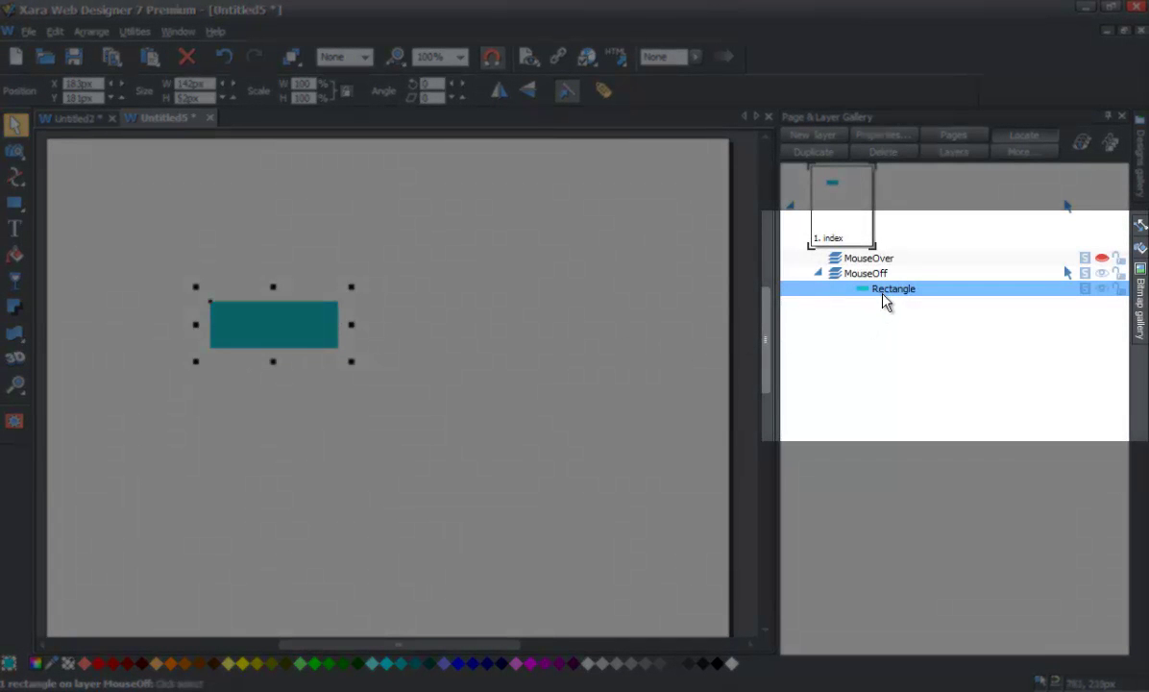
mouse_move(867, 295)
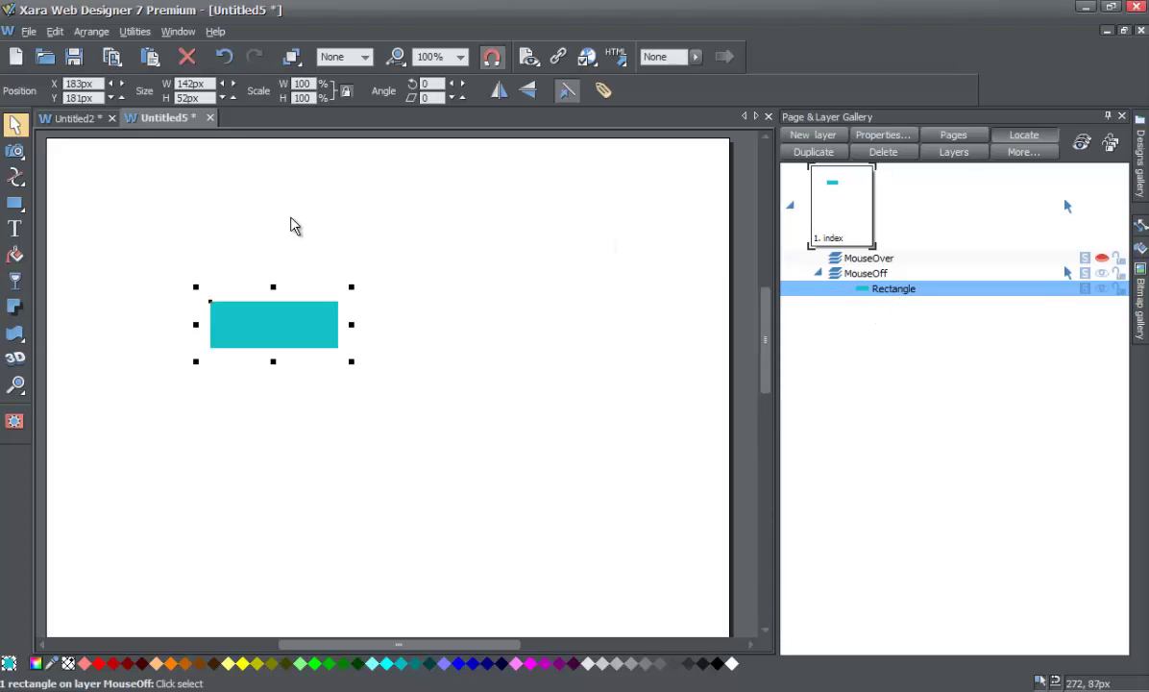
Add the text HOME on the rectangle and position it in the rectangle's centre.
click(14, 231)
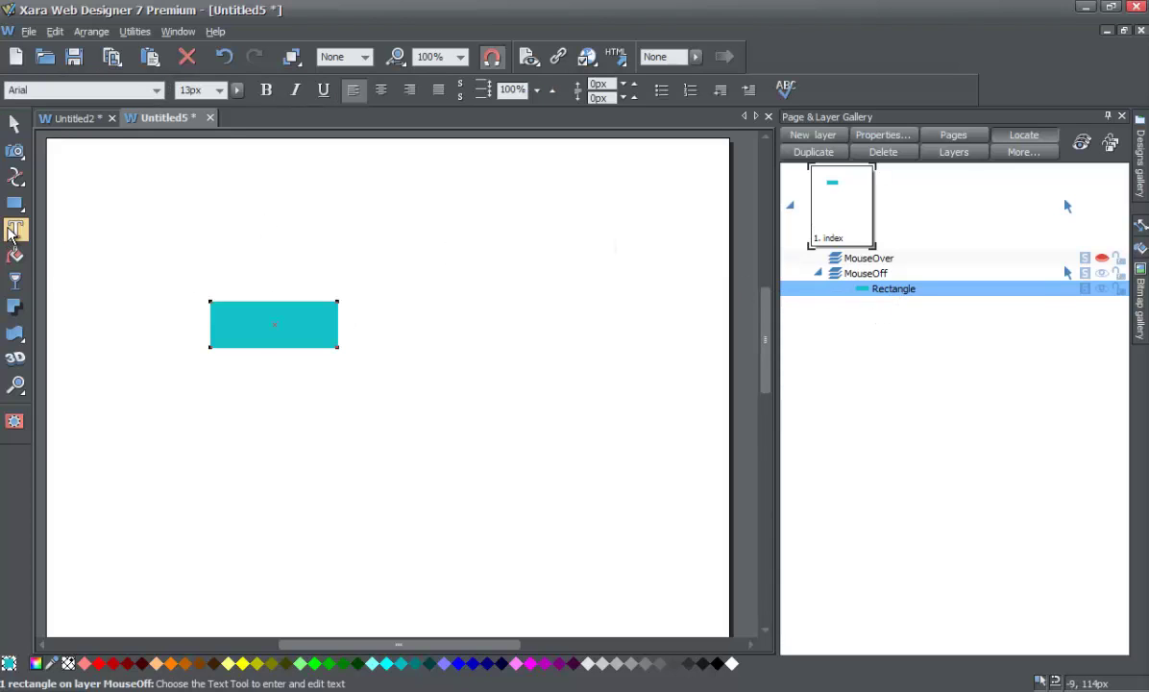
click(244, 328)
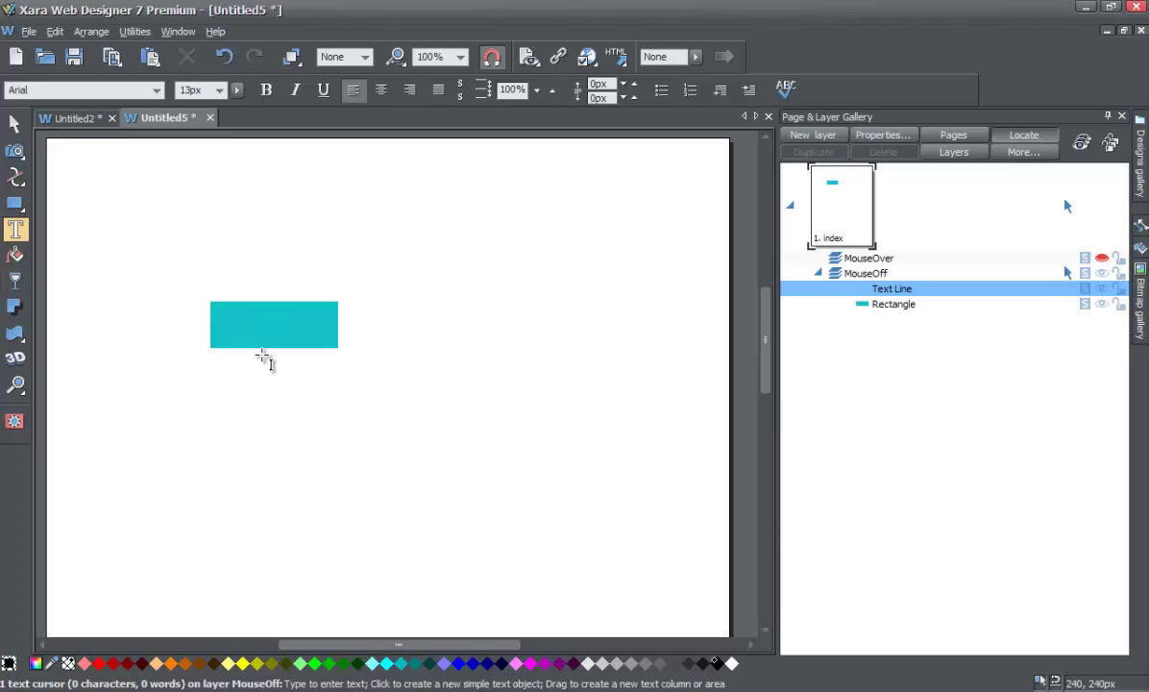
text(HOME)
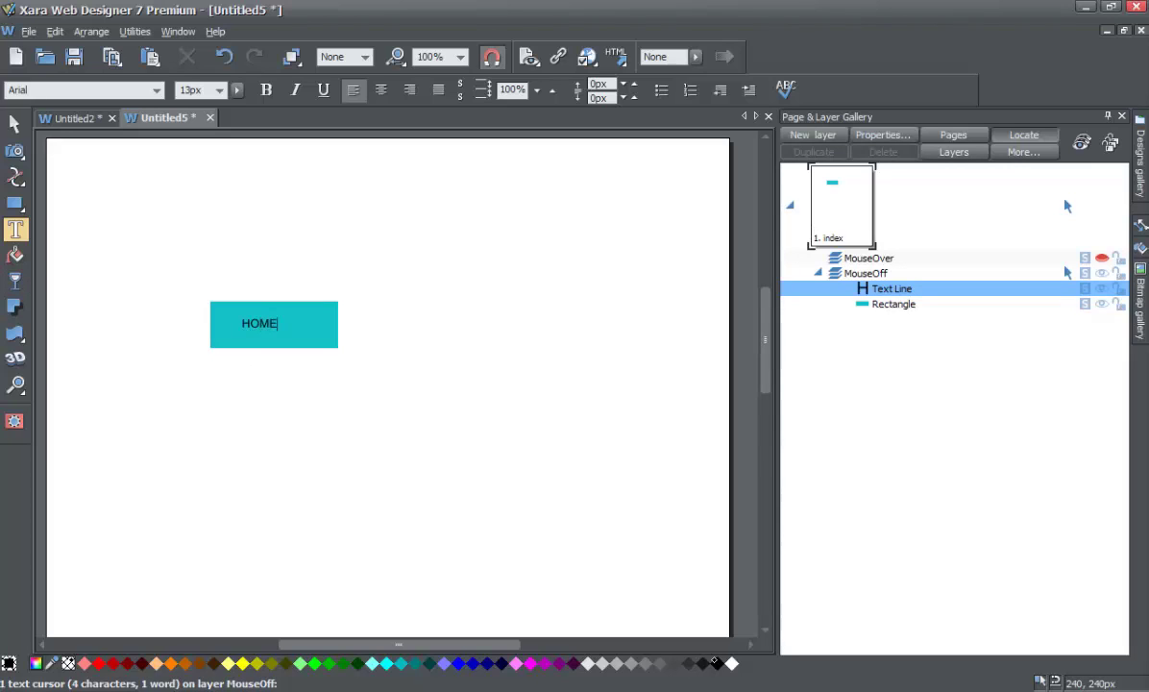
click(14, 124)
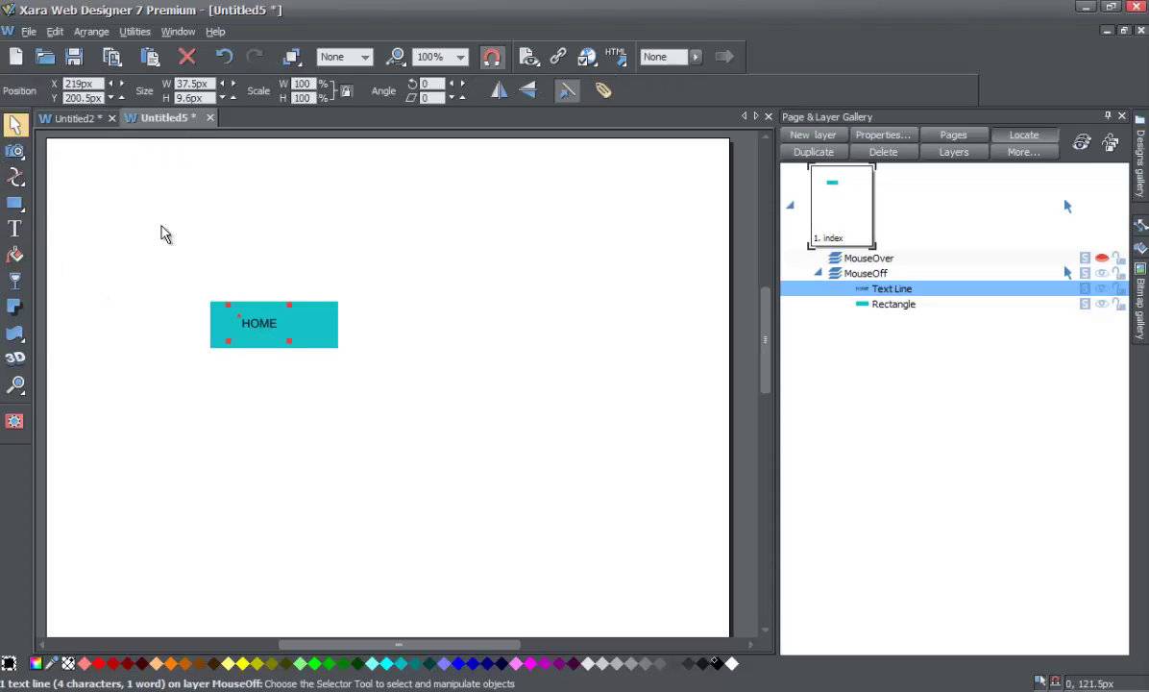
drag(266, 339, 285, 338)
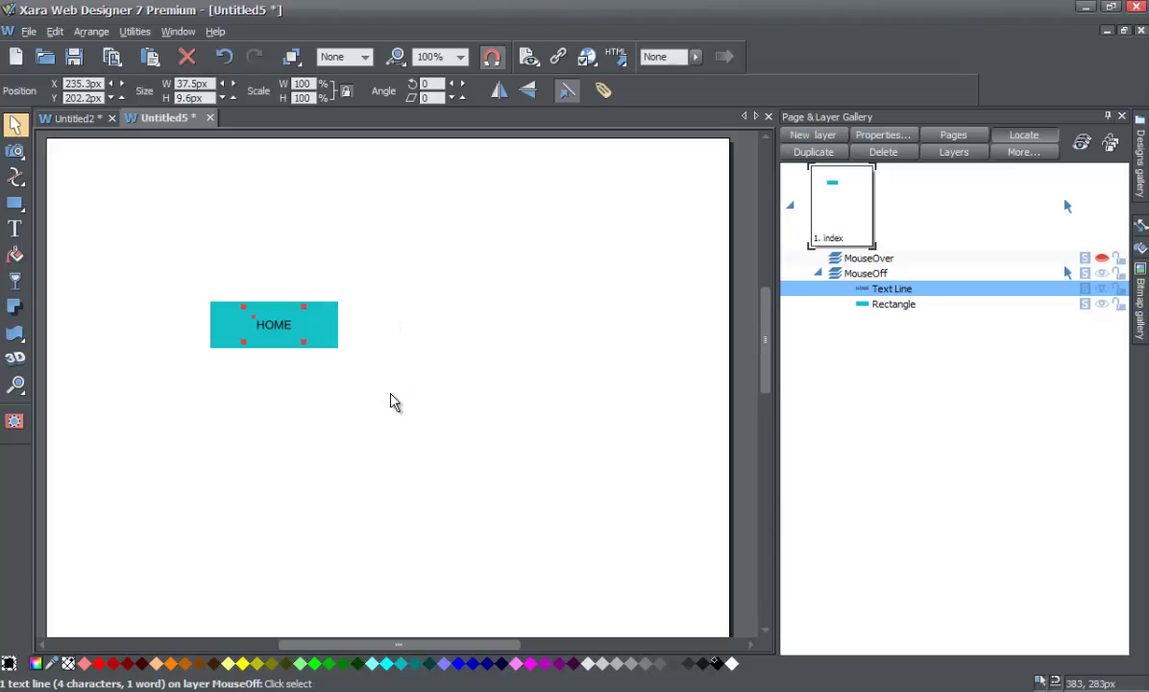
Group the HOME text with the rectangle and inspect the group's contents on the MouseOff layer.
drag(390, 390, 163, 248)
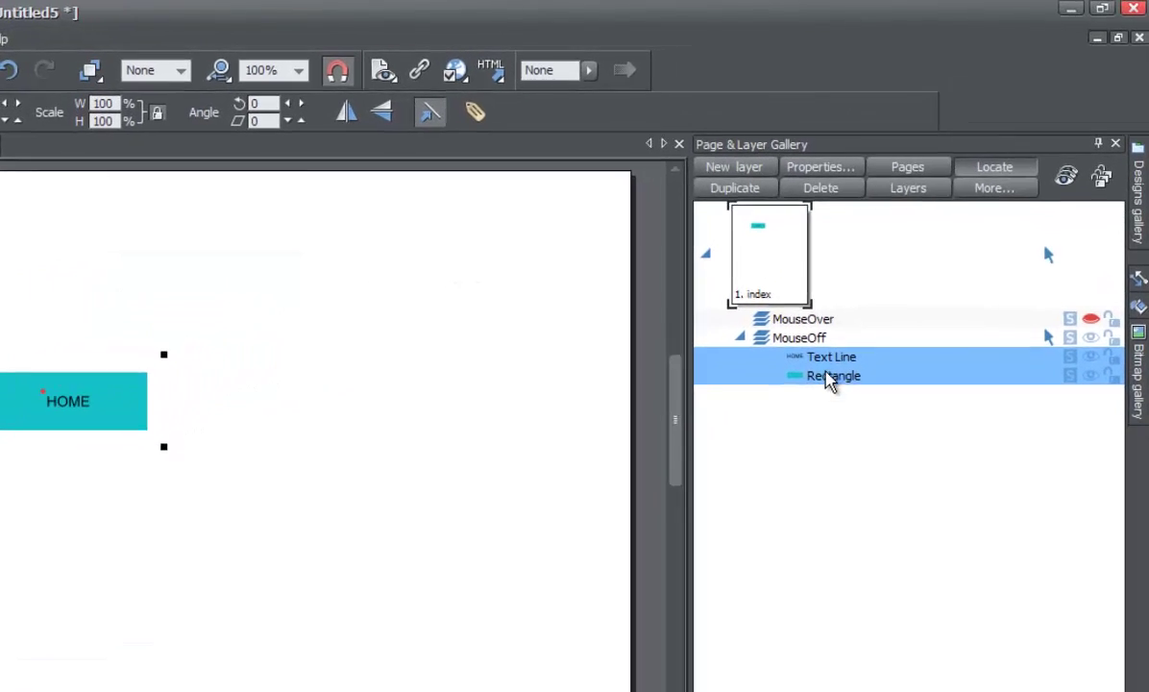
mouse_move(769, 415)
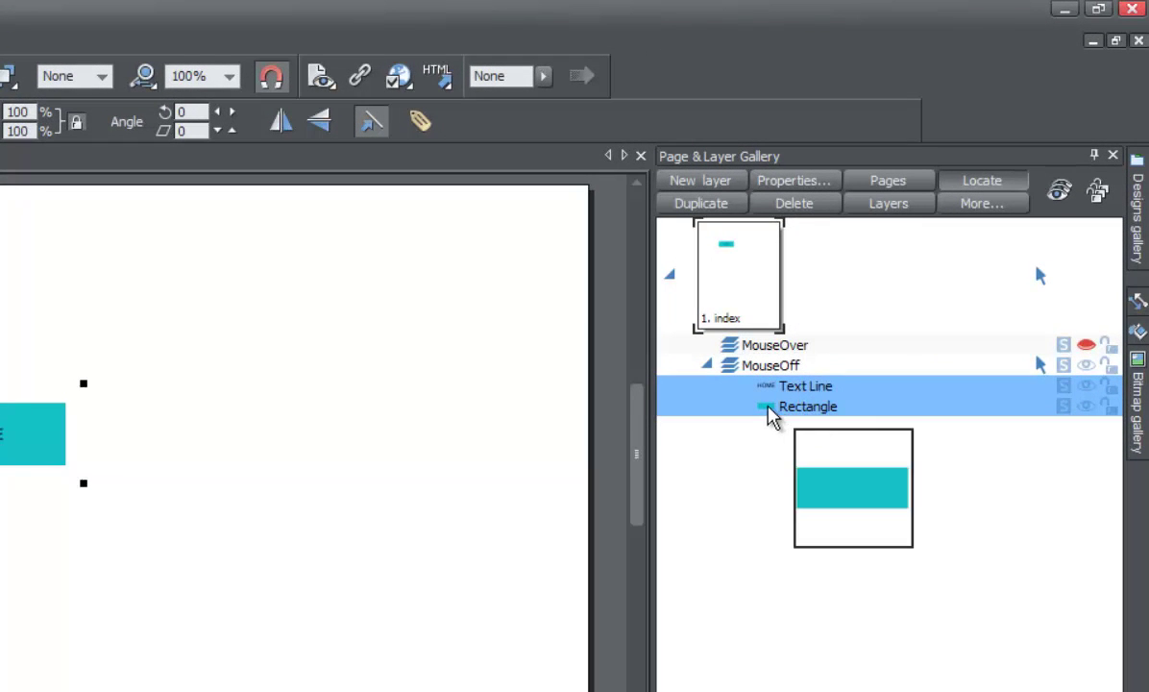
mouse_move(769, 388)
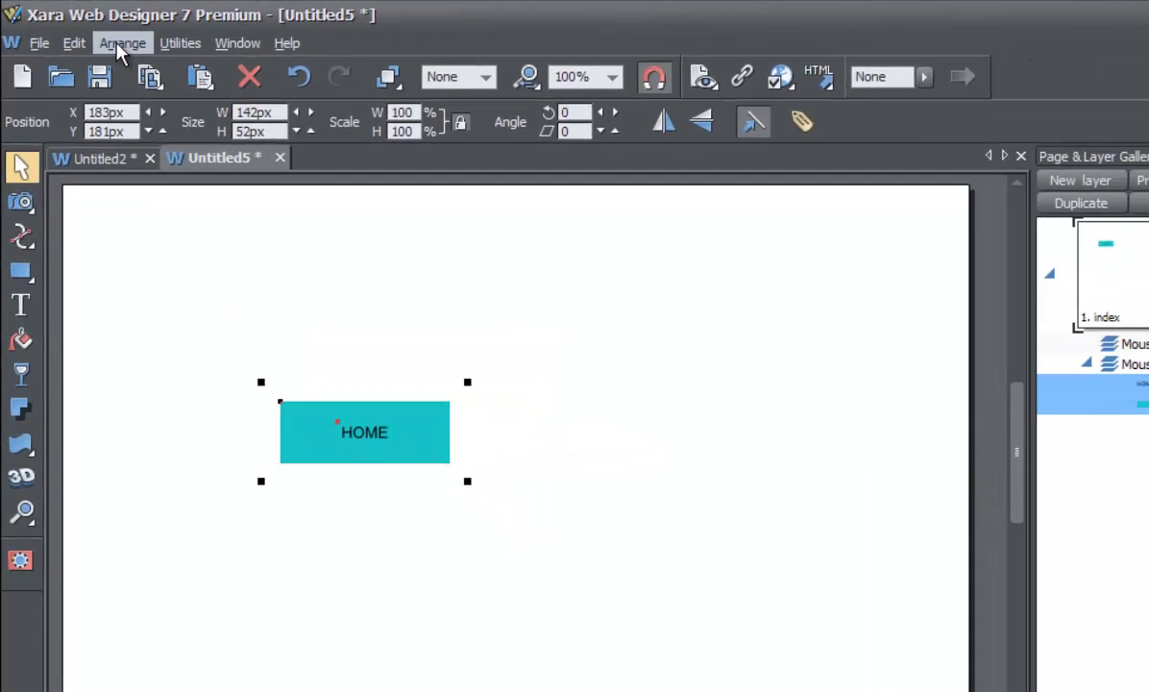
click(119, 46)
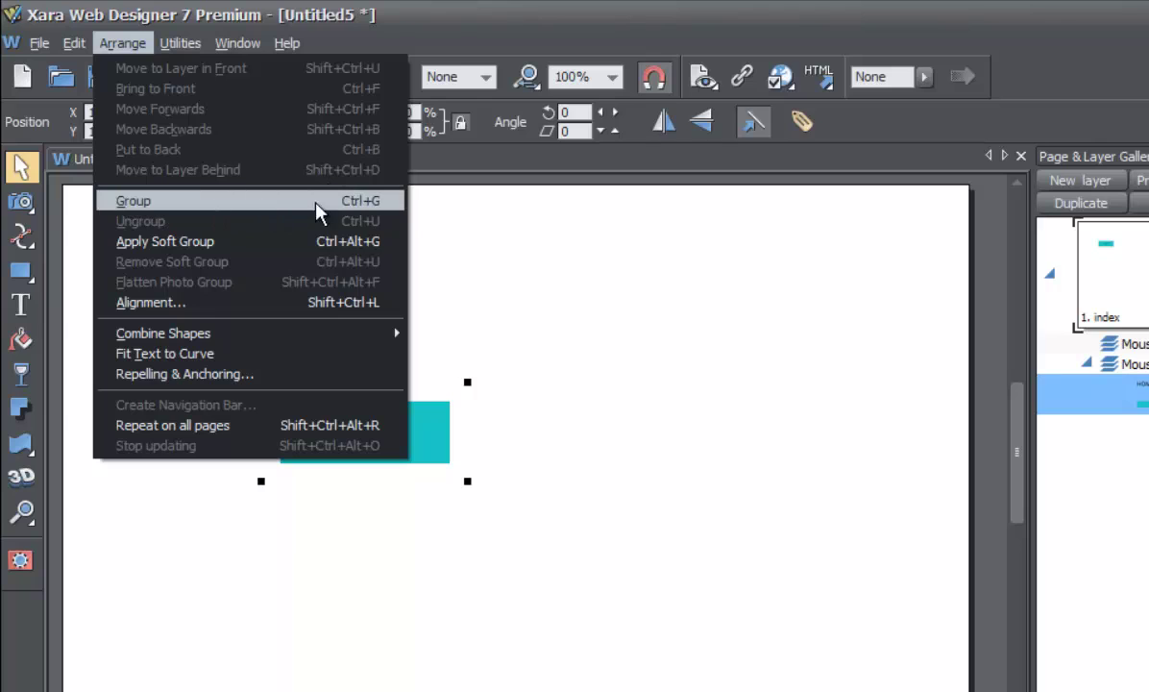
click(154, 205)
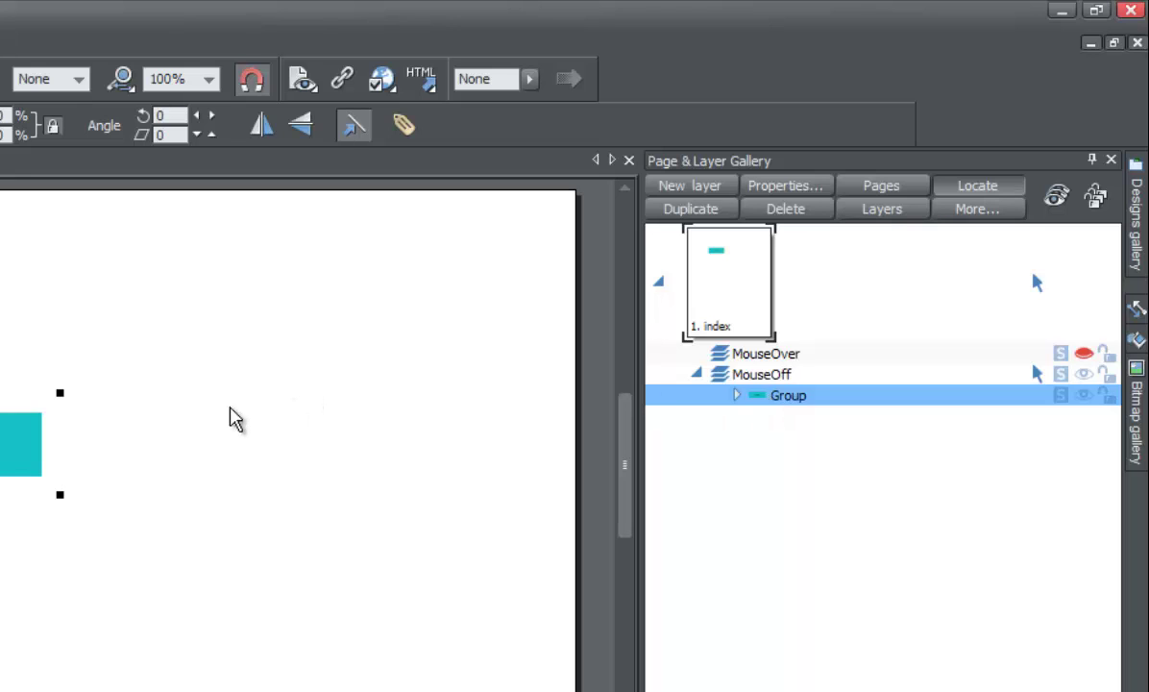
click(737, 396)
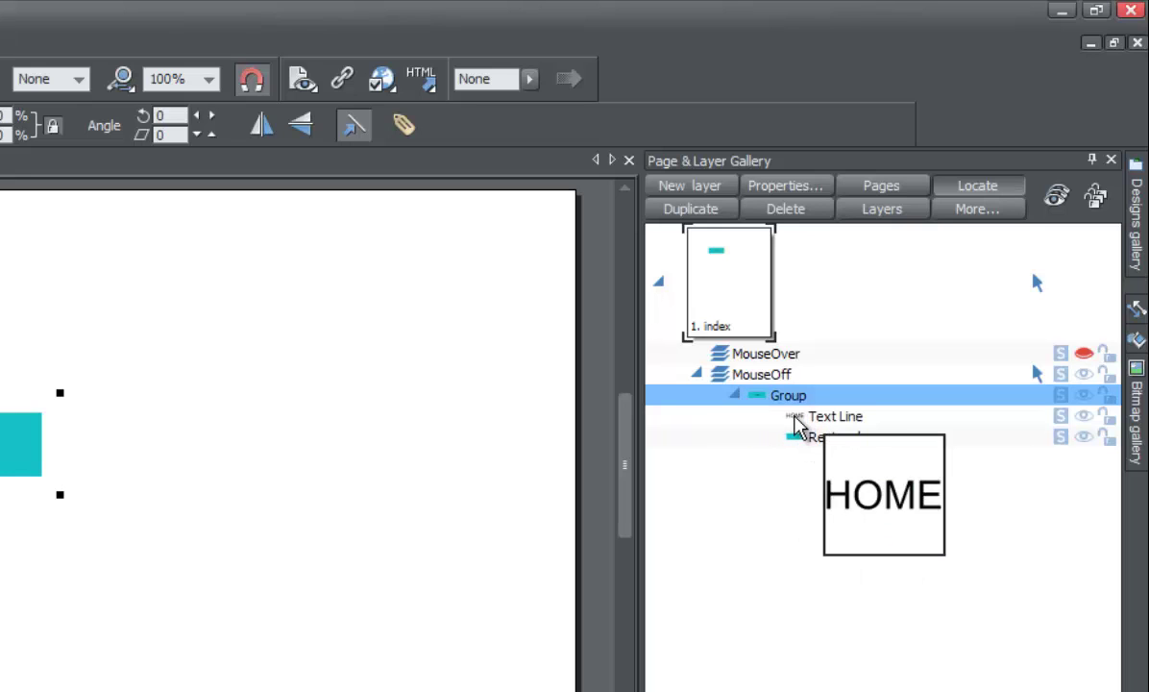
mouse_move(803, 453)
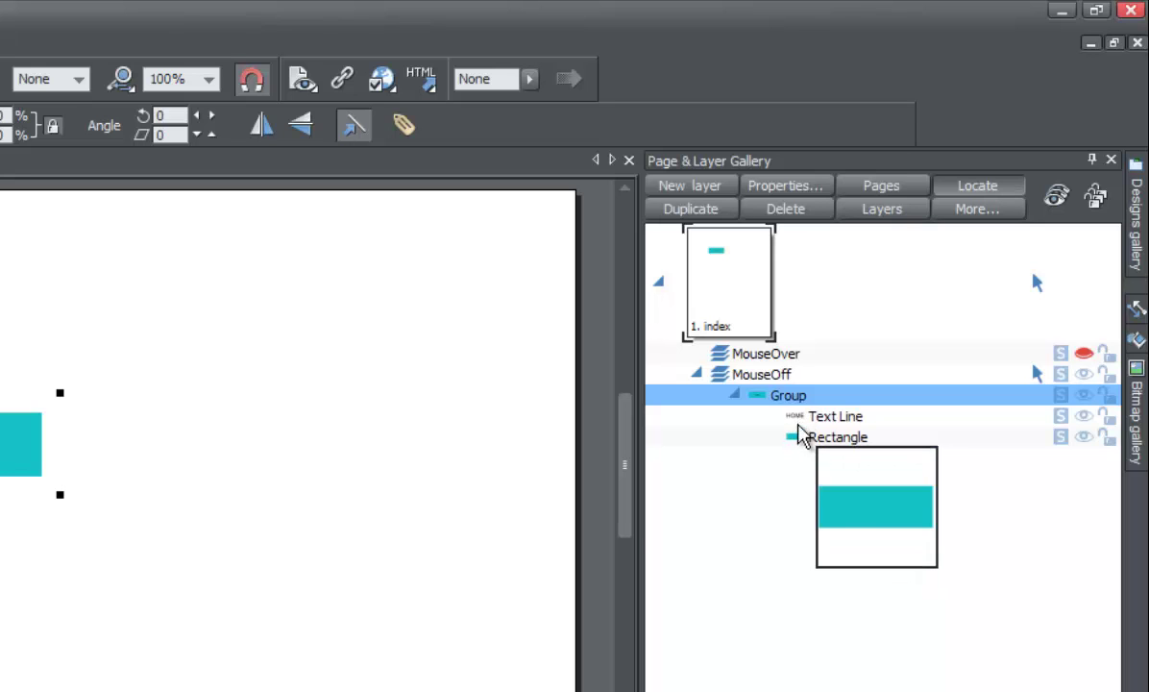
click(736, 396)
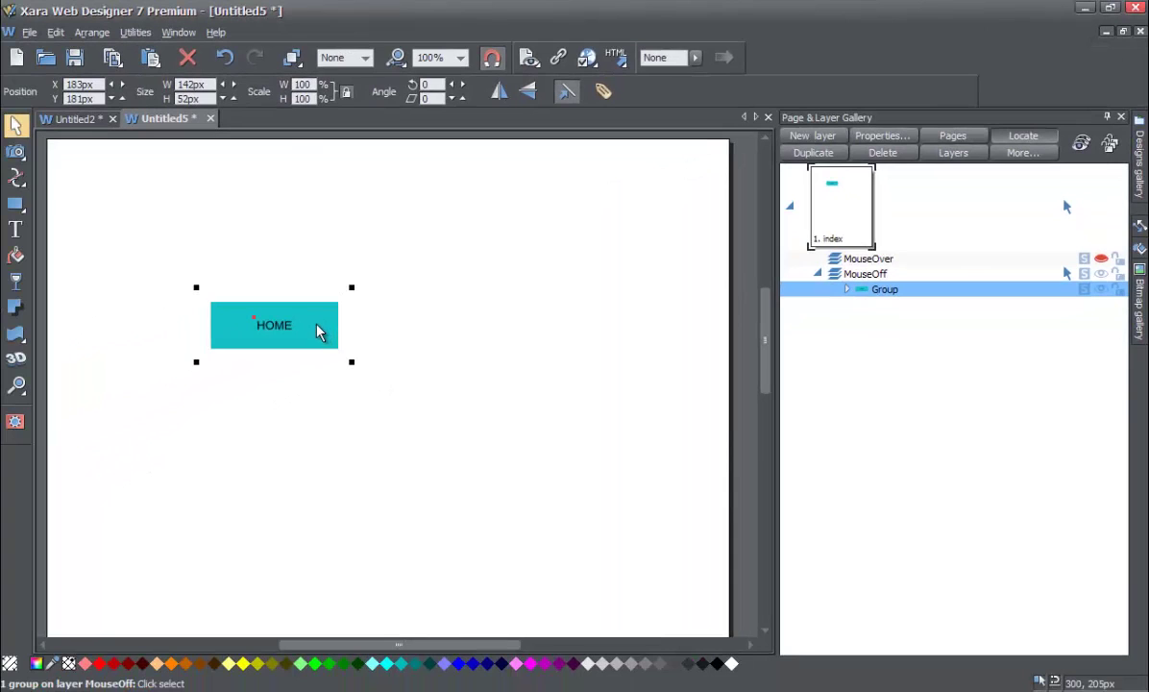
Move the HOME button group to about X 220 px, Y 197 px and copy it.
drag(320, 332, 346, 343)
click(403, 382)
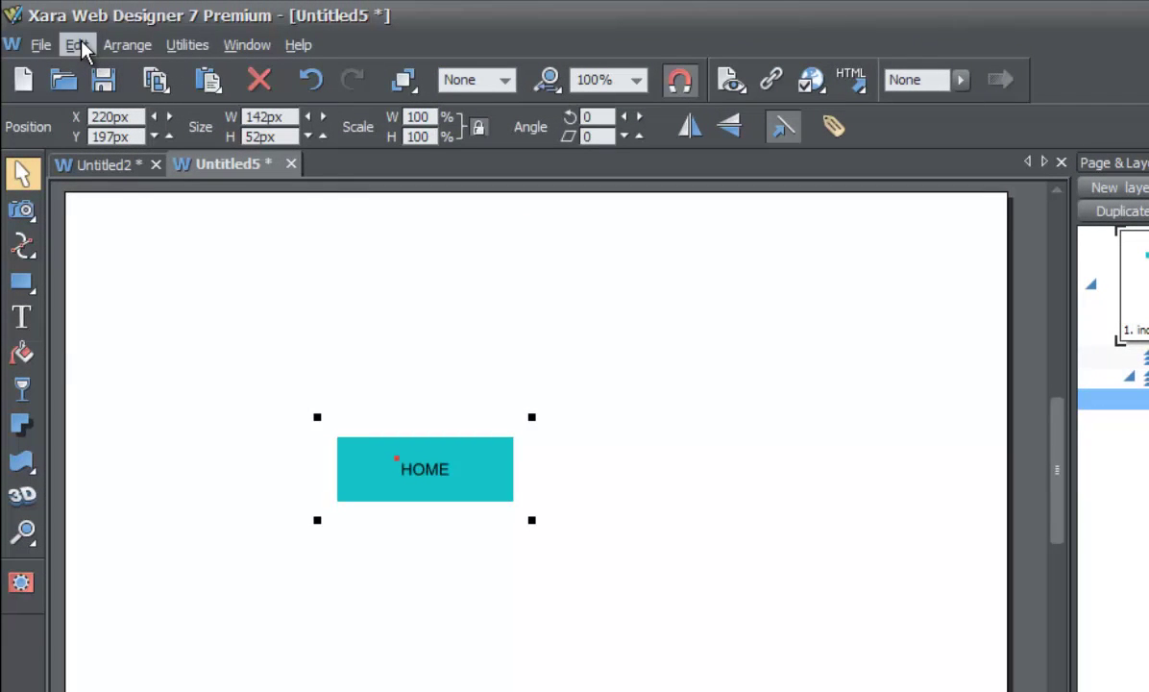
click(81, 43)
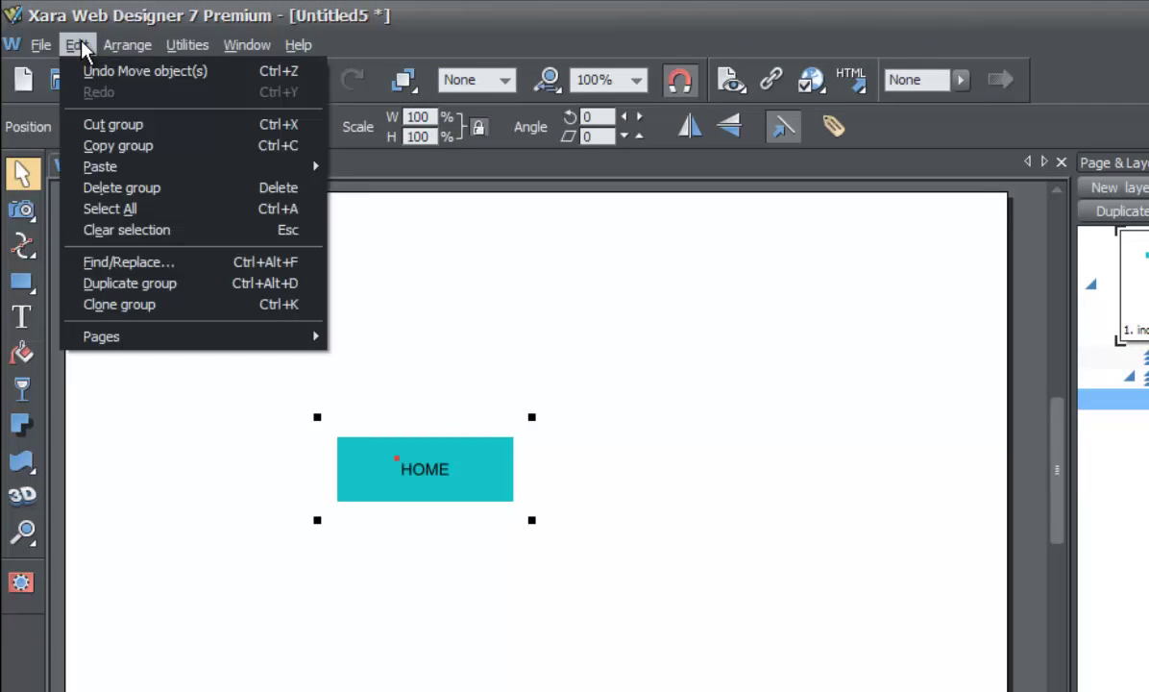
click(161, 147)
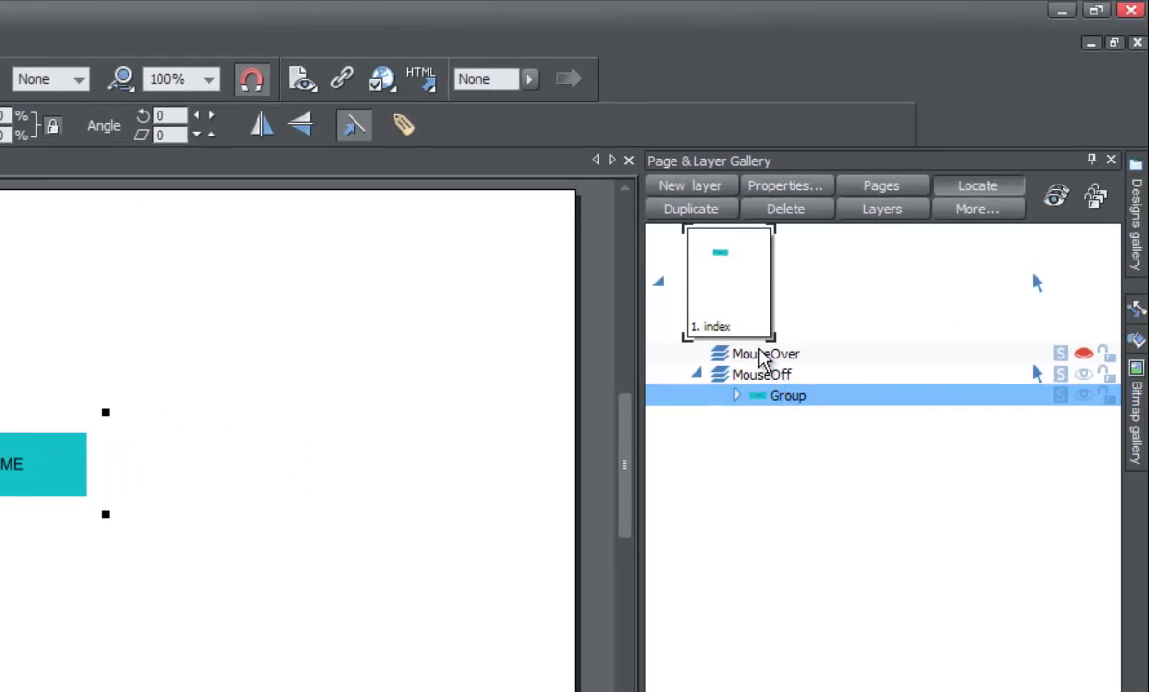
Paste the copied HOME group in place on the MouseOver layer.
click(762, 356)
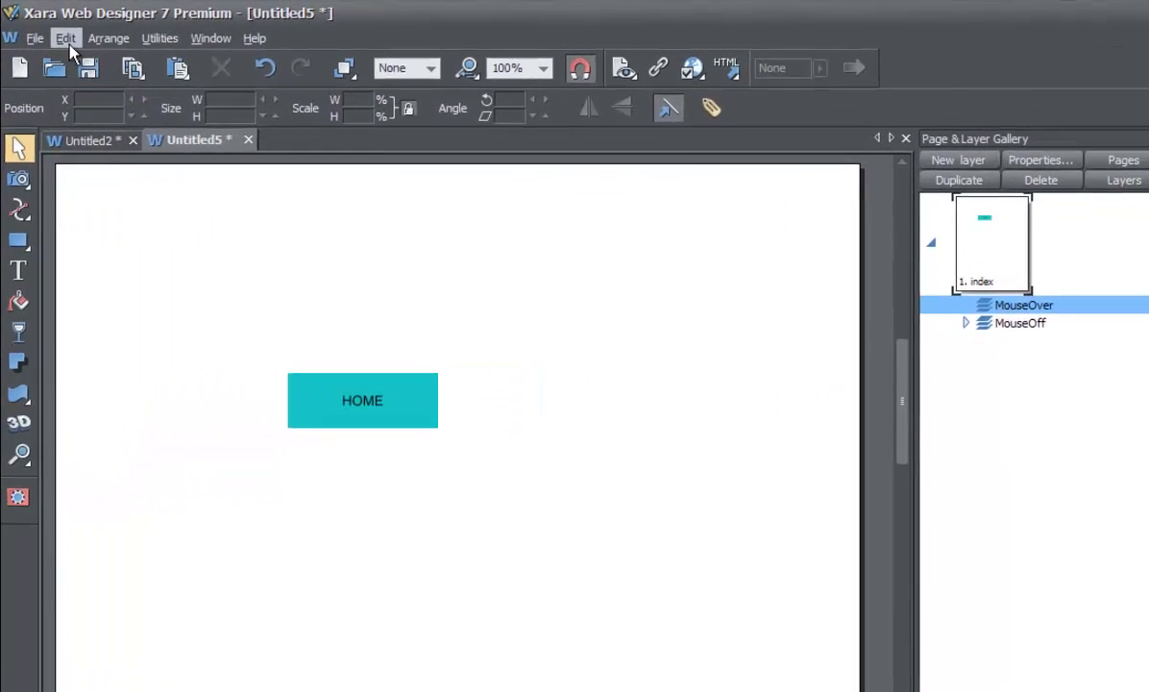
click(66, 39)
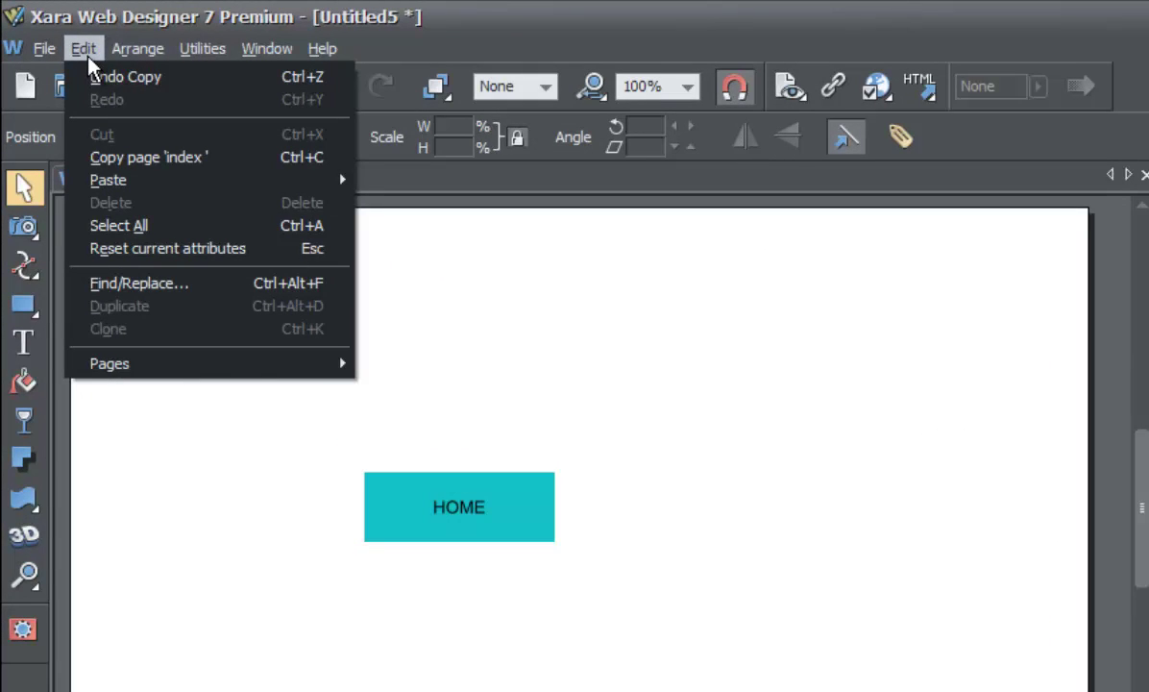
mouse_move(169, 185)
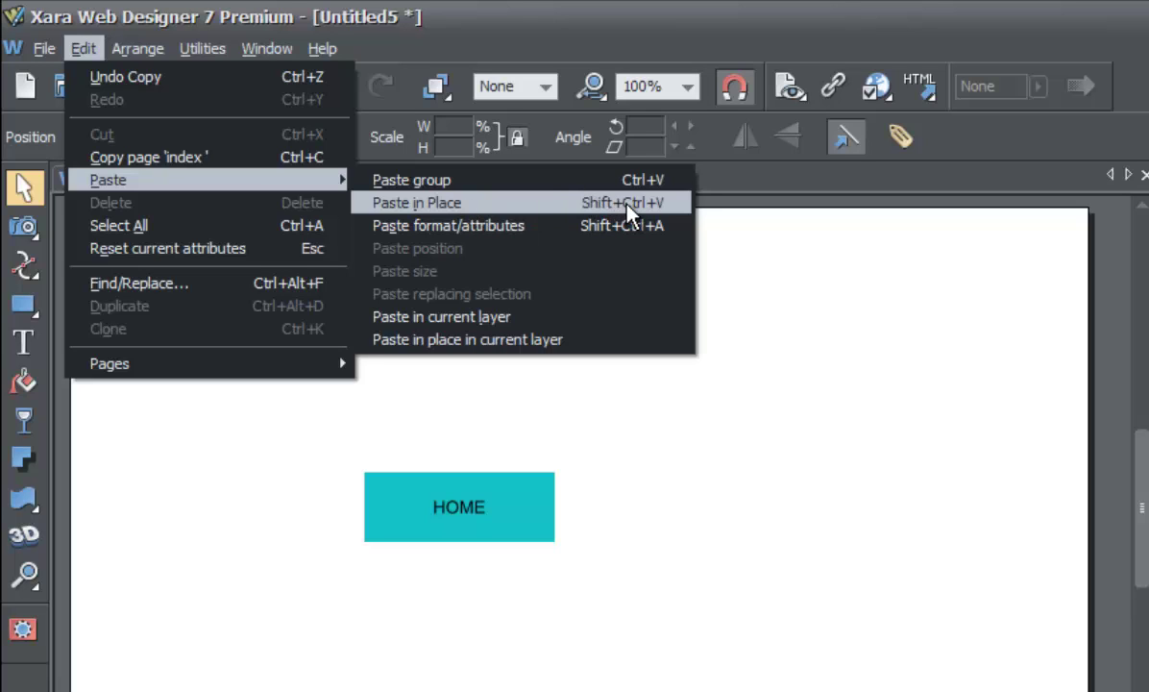
click(507, 204)
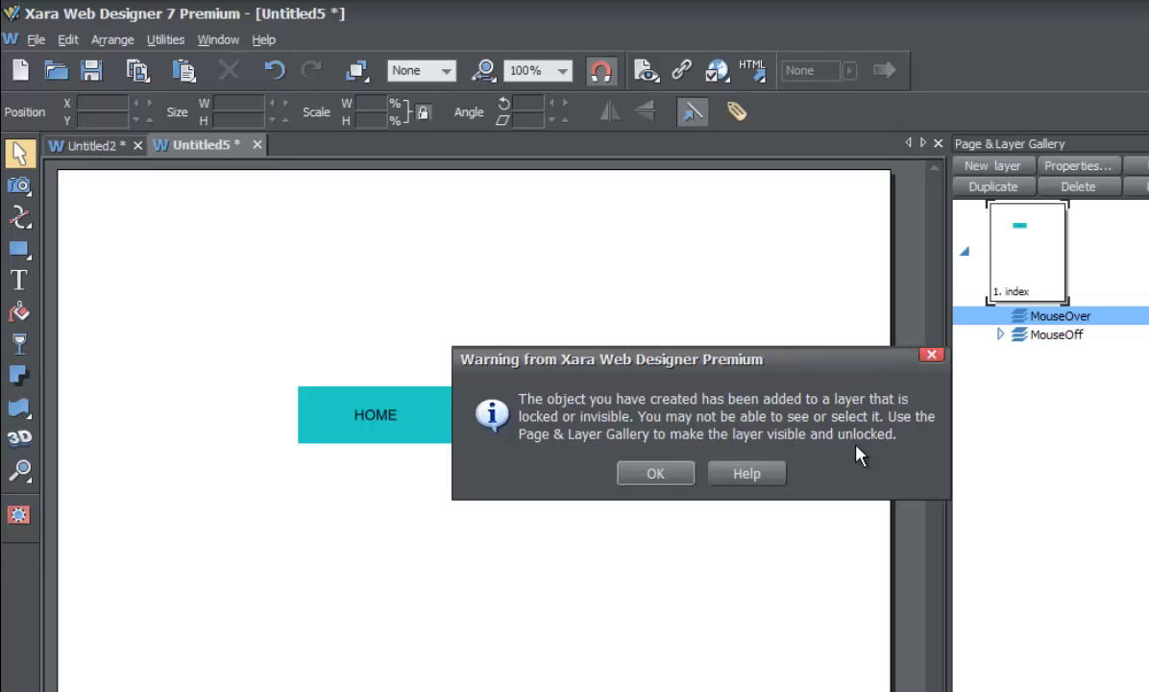
click(657, 477)
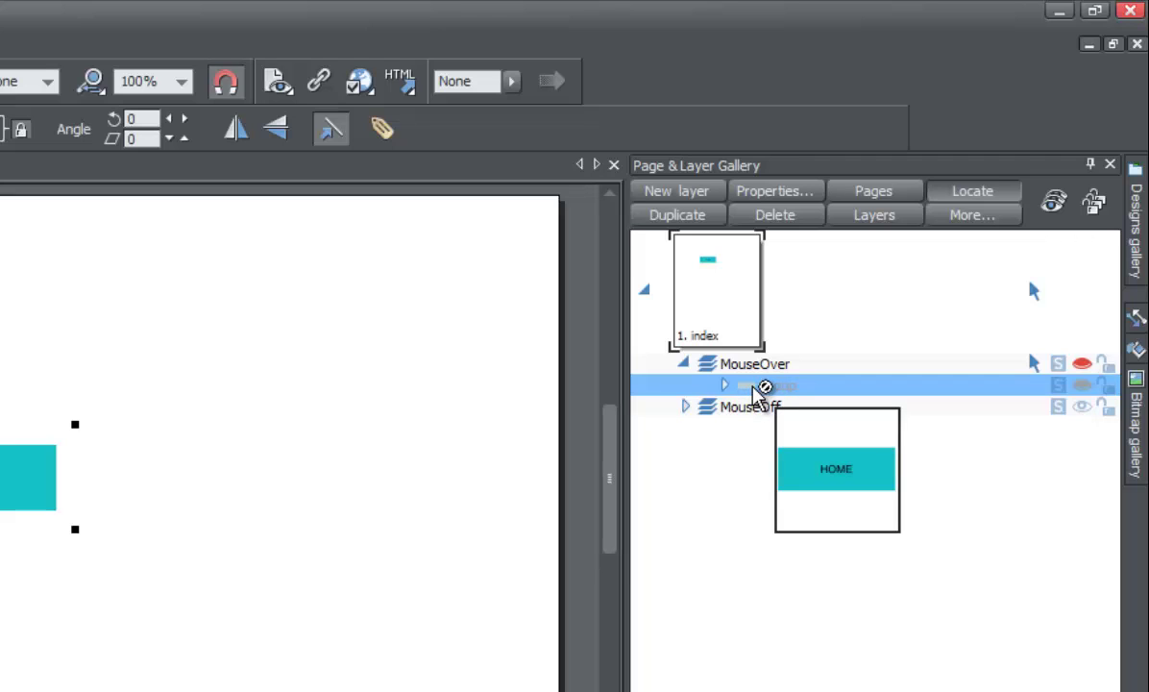
Make the MouseOver layer visible and select it as the layer to work on.
mouse_move(752, 387)
mouse_down()
mouse_move(716, 410)
mouse_move(746, 381)
mouse_up()
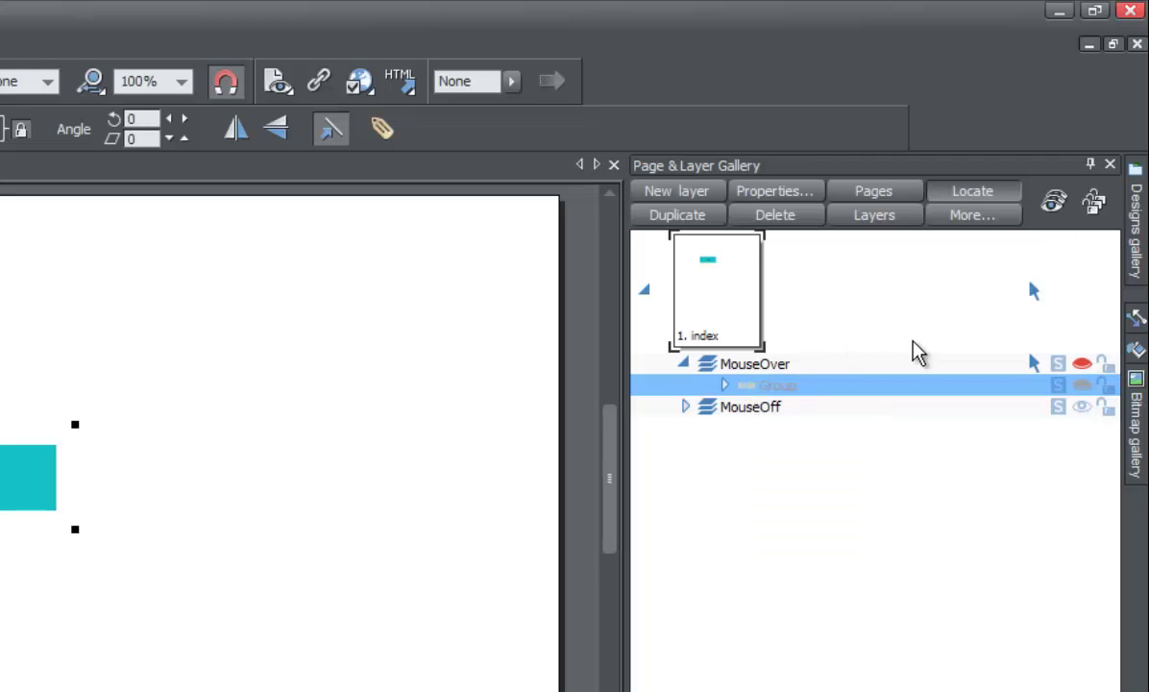
click(1082, 366)
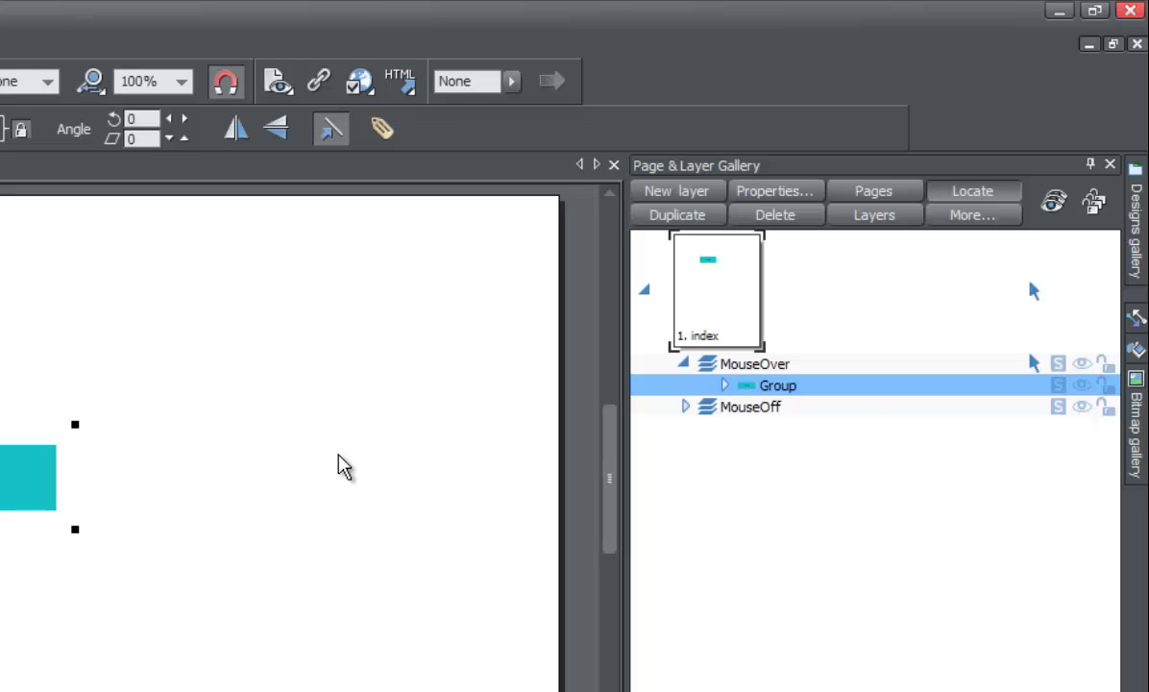
double_click(732, 365)
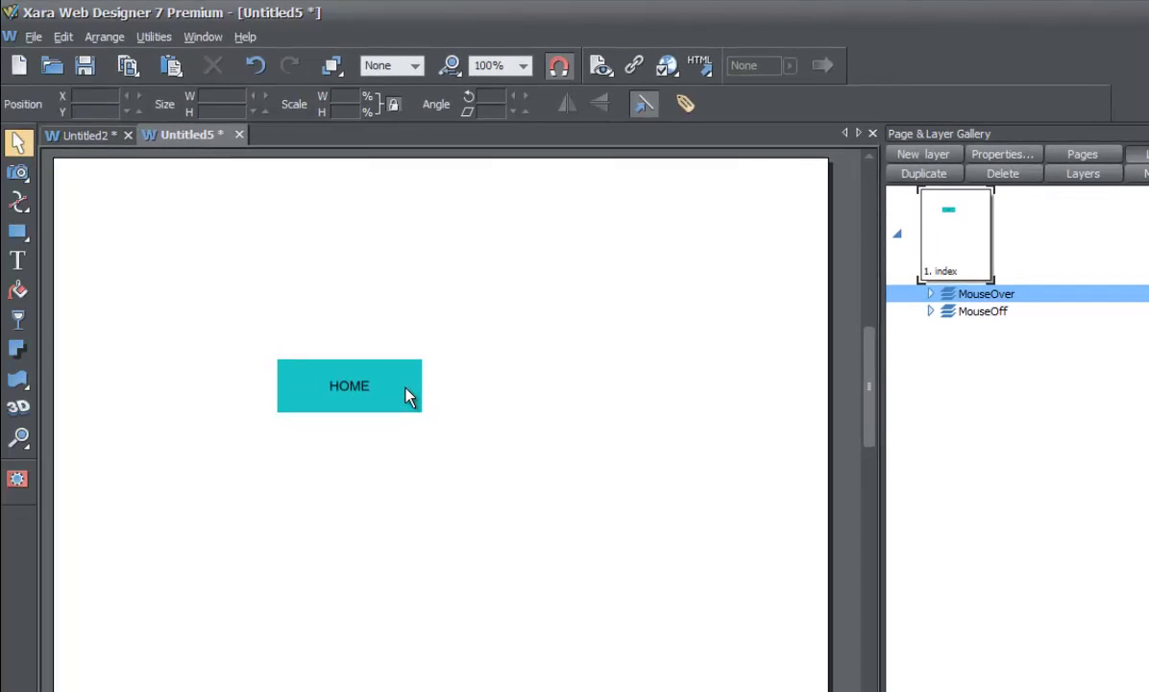
Move the MouseOver copy of the HOME button off the one beneath it, undo the move and clear the selection.
drag(404, 393, 534, 292)
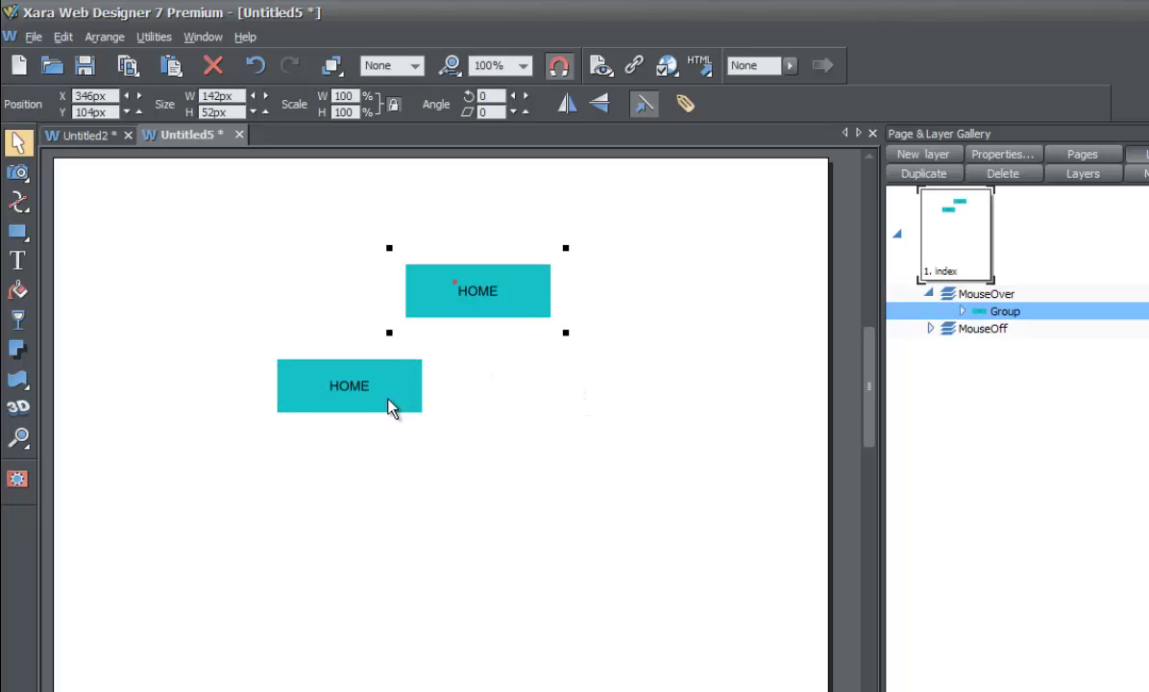
click(256, 75)
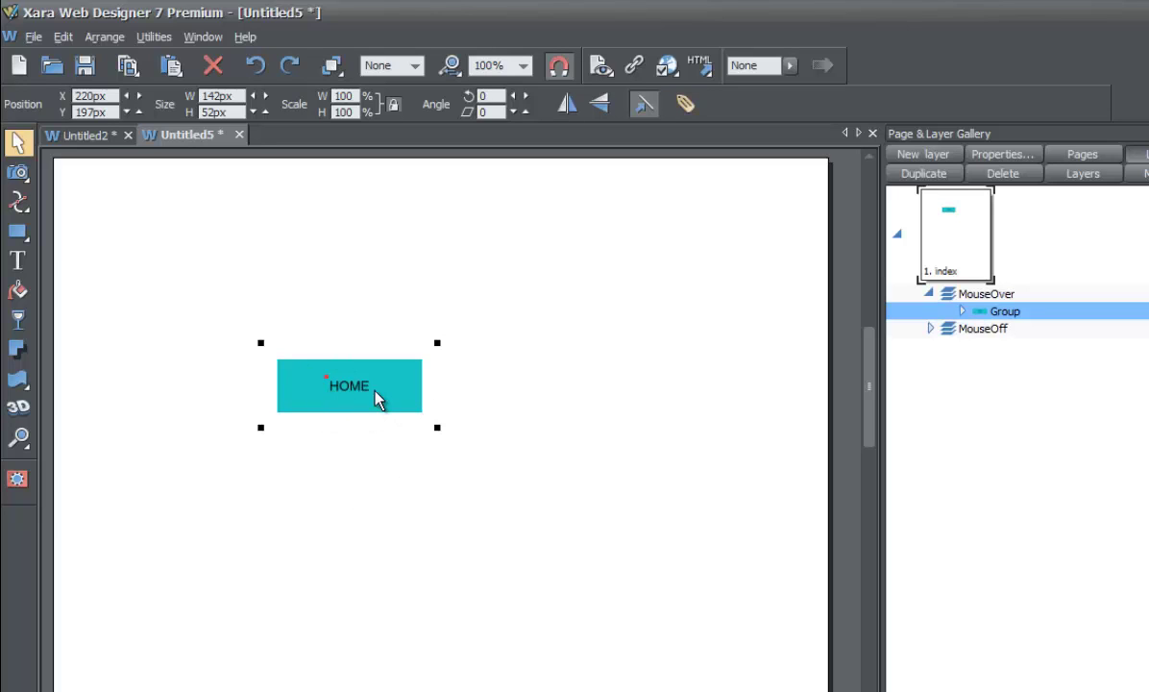
click(496, 413)
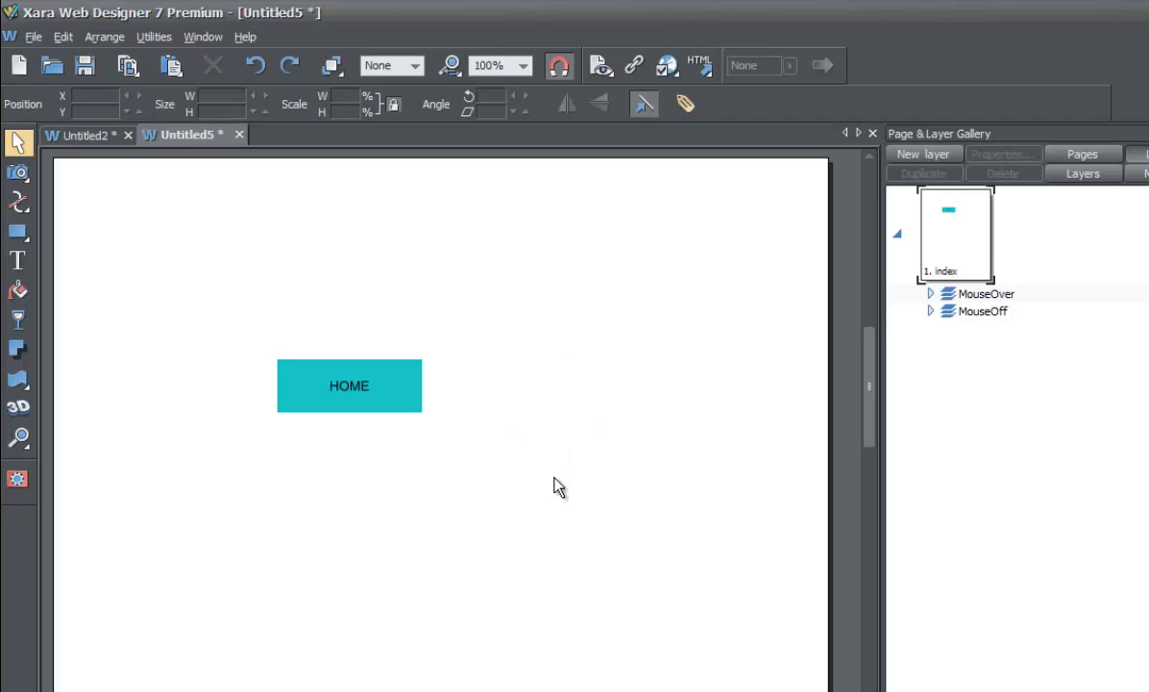
Select the overlapping HOME groups on both the MouseOver and MouseOff layers, apply a soft group to them and deselect.
drag(535, 485, 207, 278)
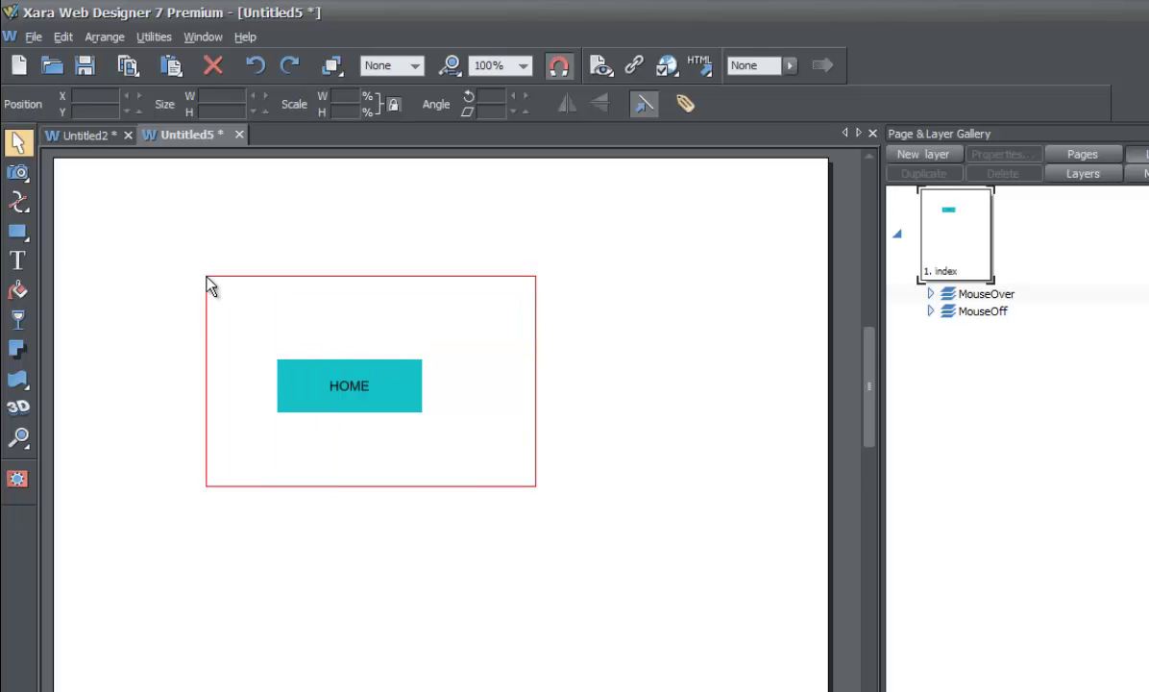
drag(208, 278, 208, 282)
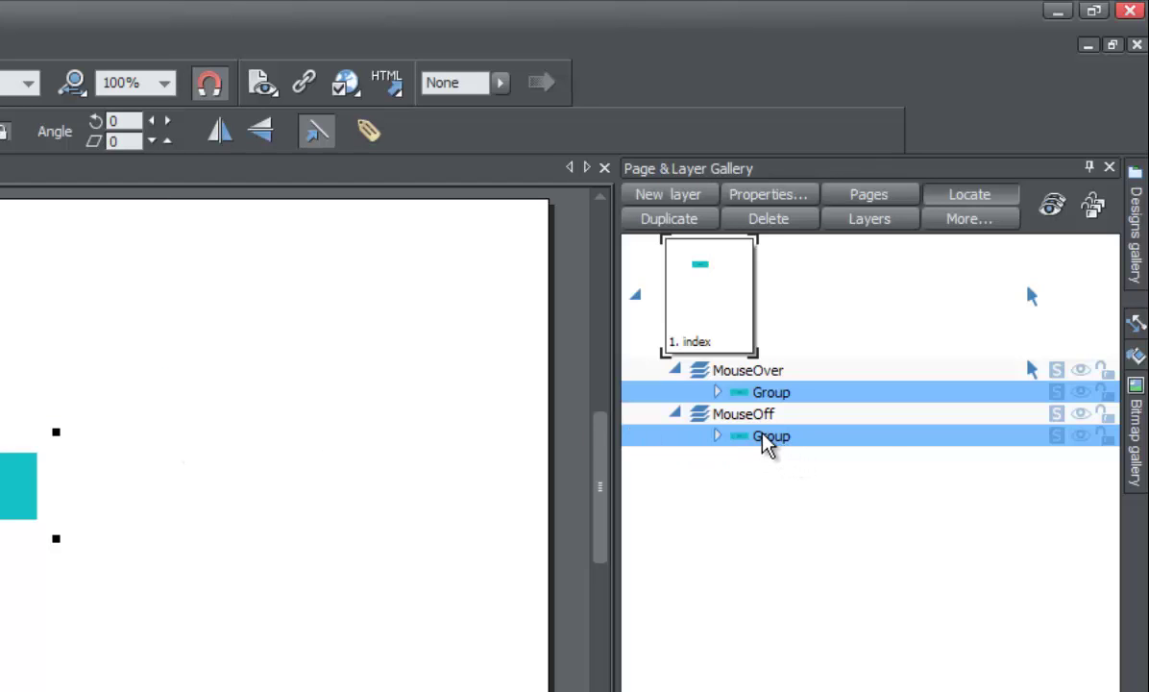
mouse_move(738, 436)
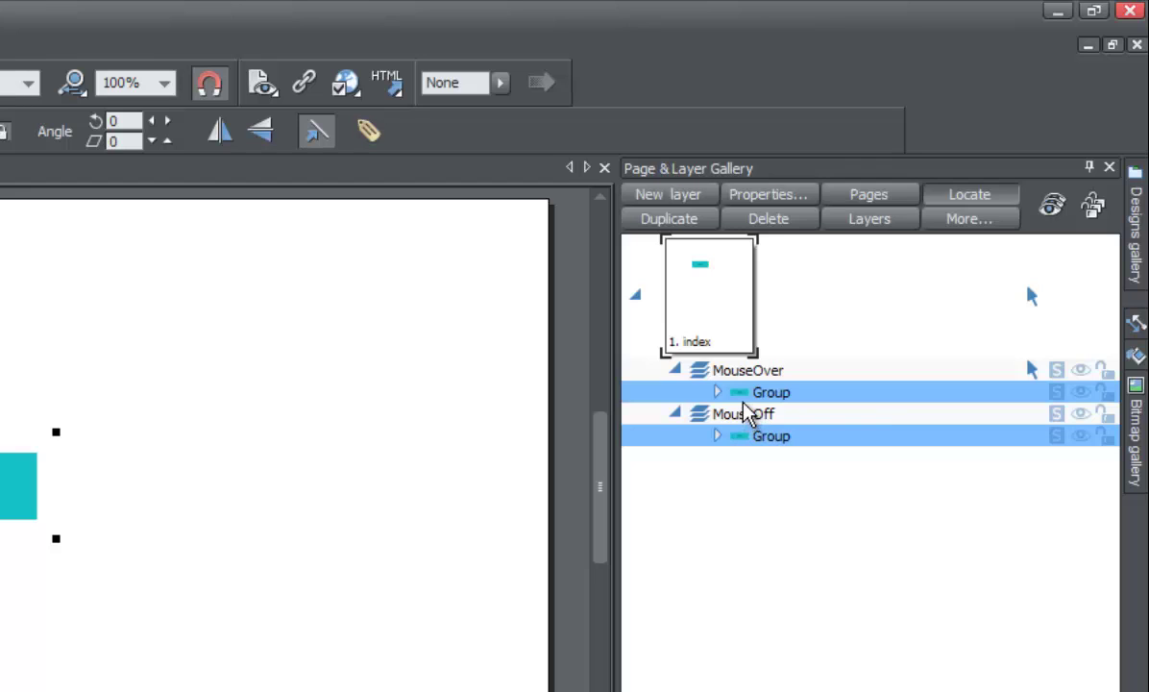
mouse_move(740, 398)
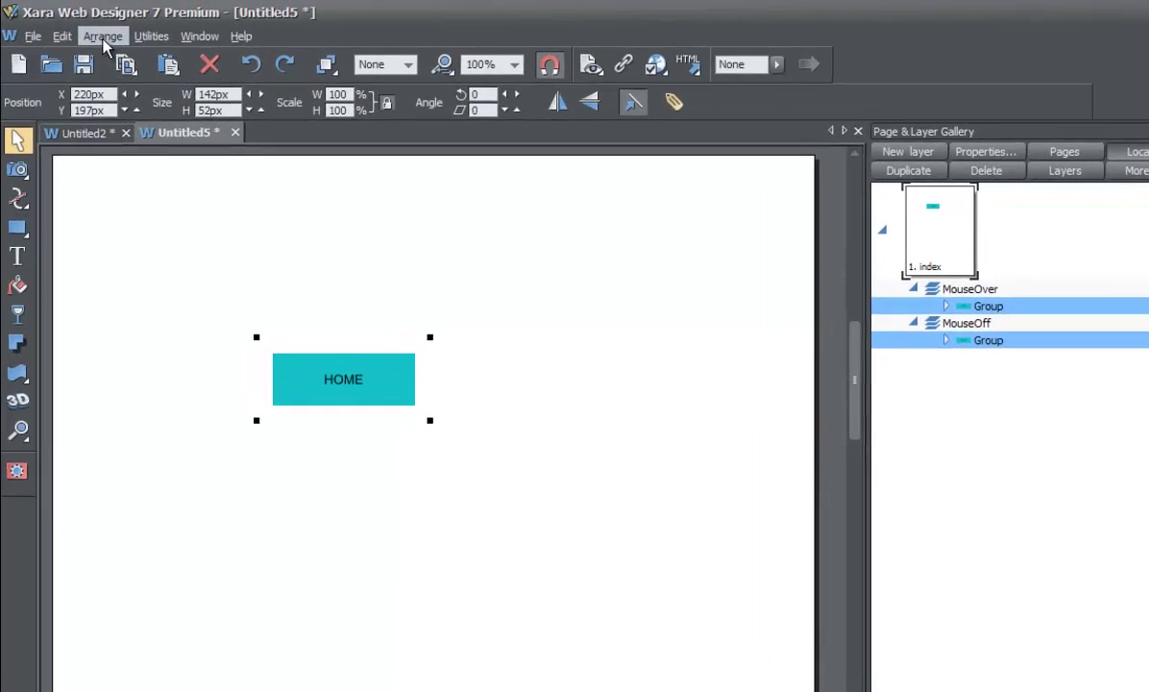
click(102, 38)
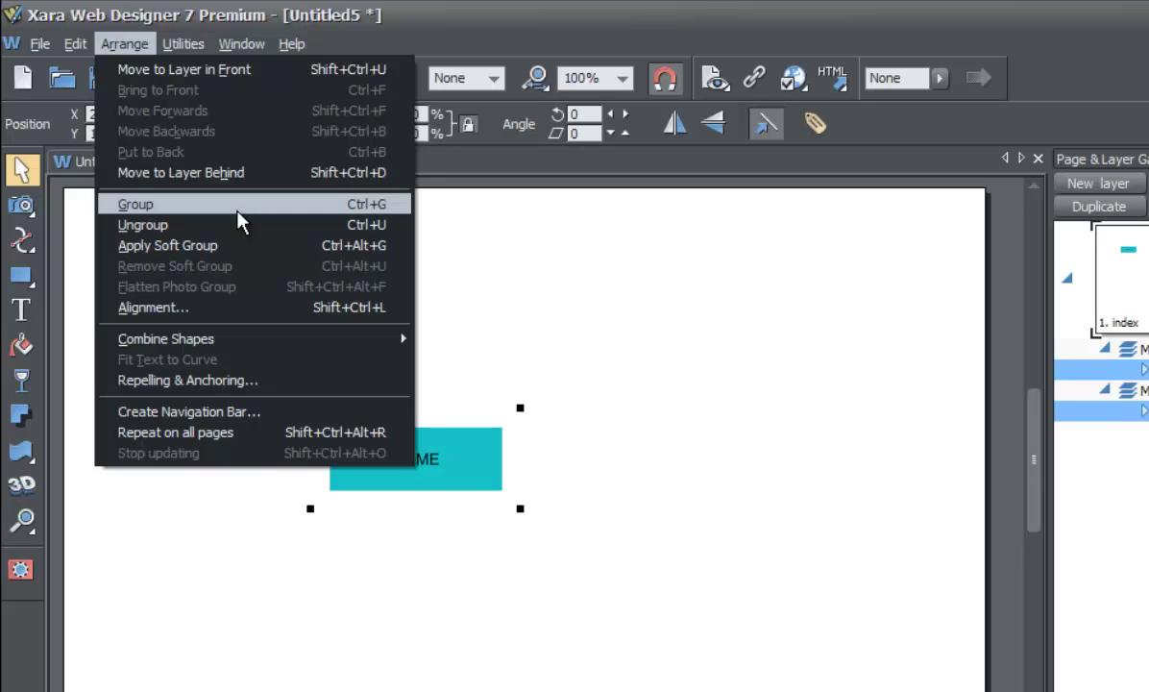
click(437, 219)
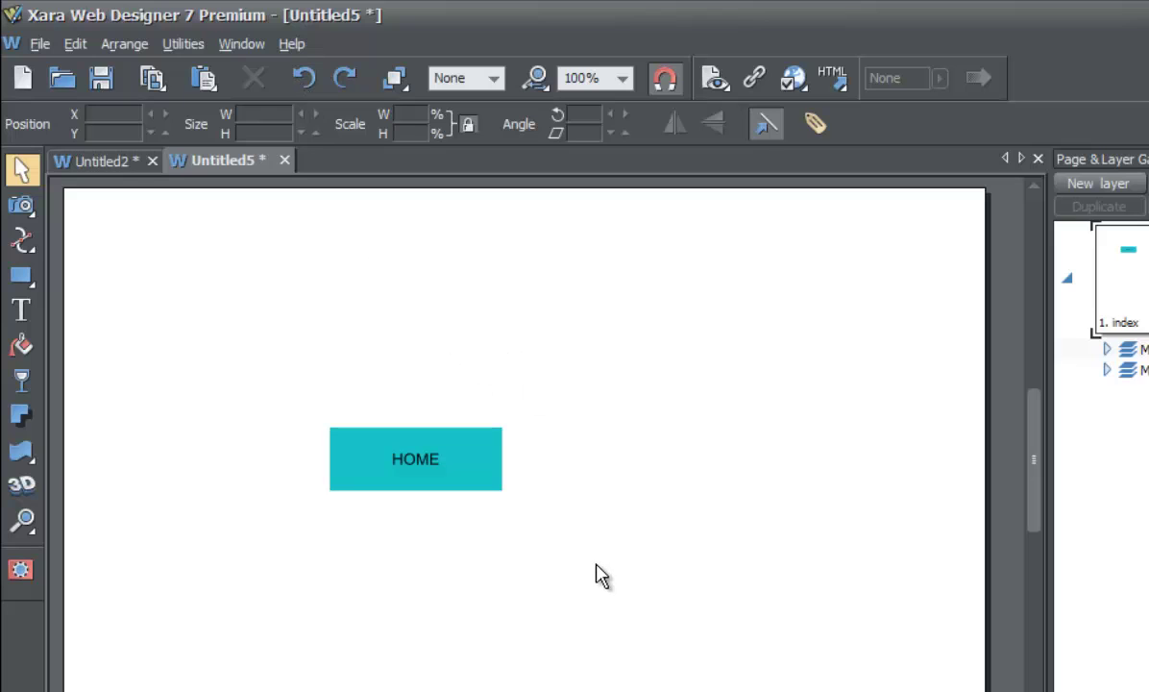
drag(593, 561, 288, 382)
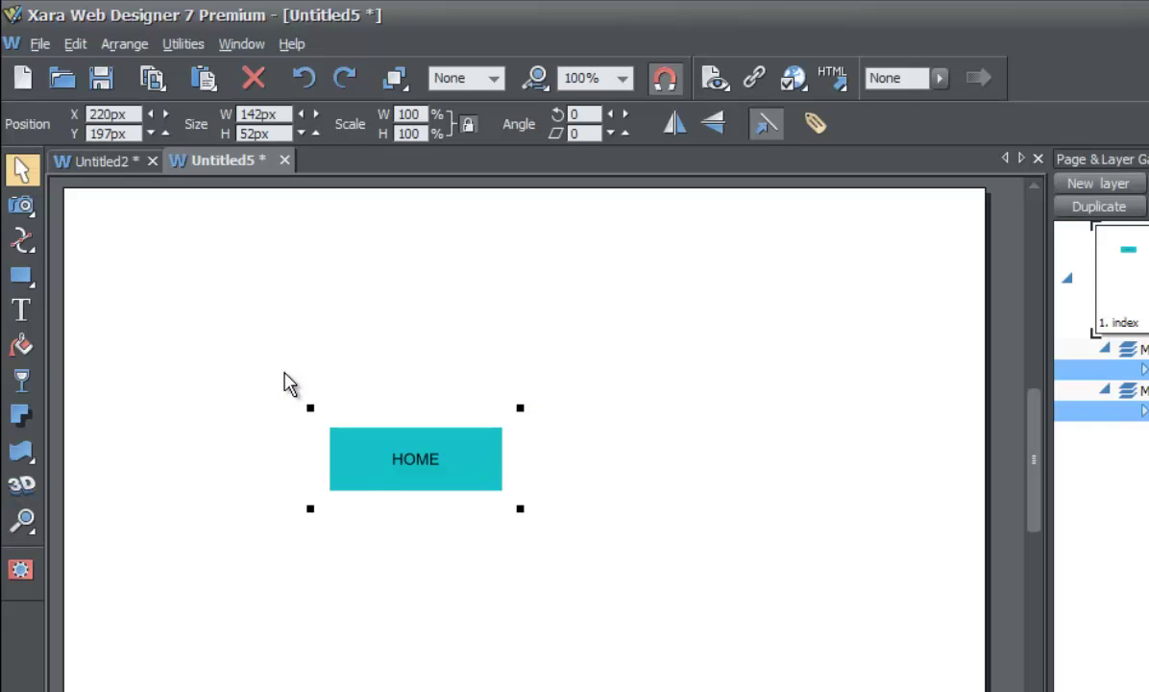
click(104, 43)
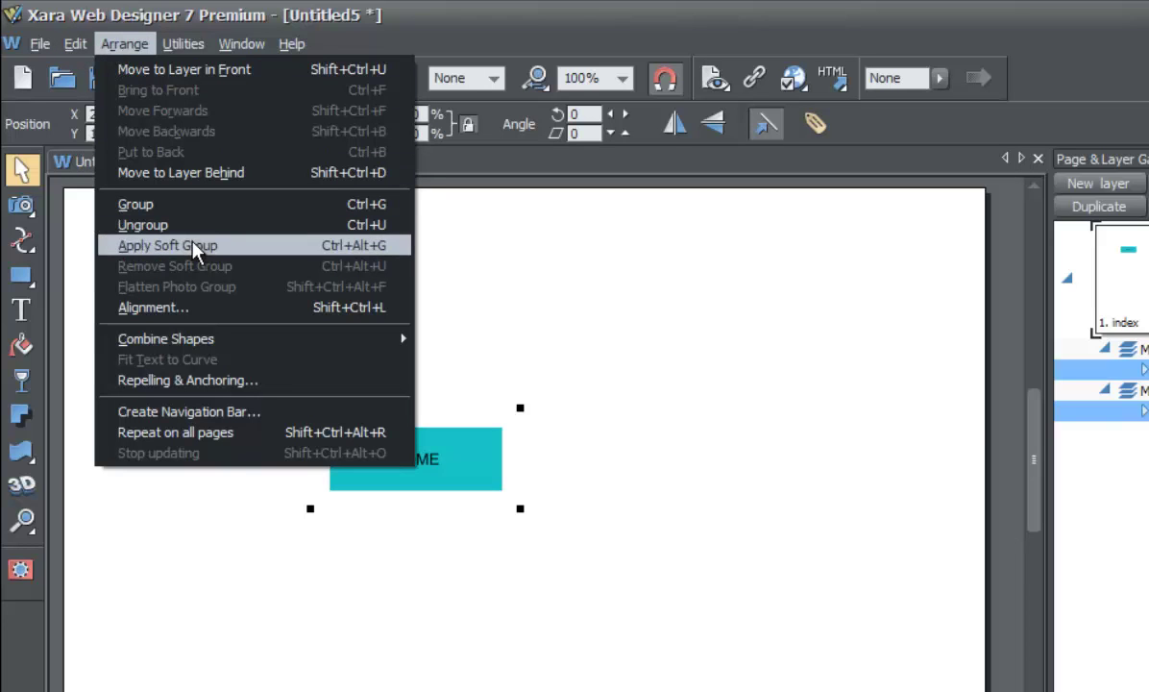
click(330, 247)
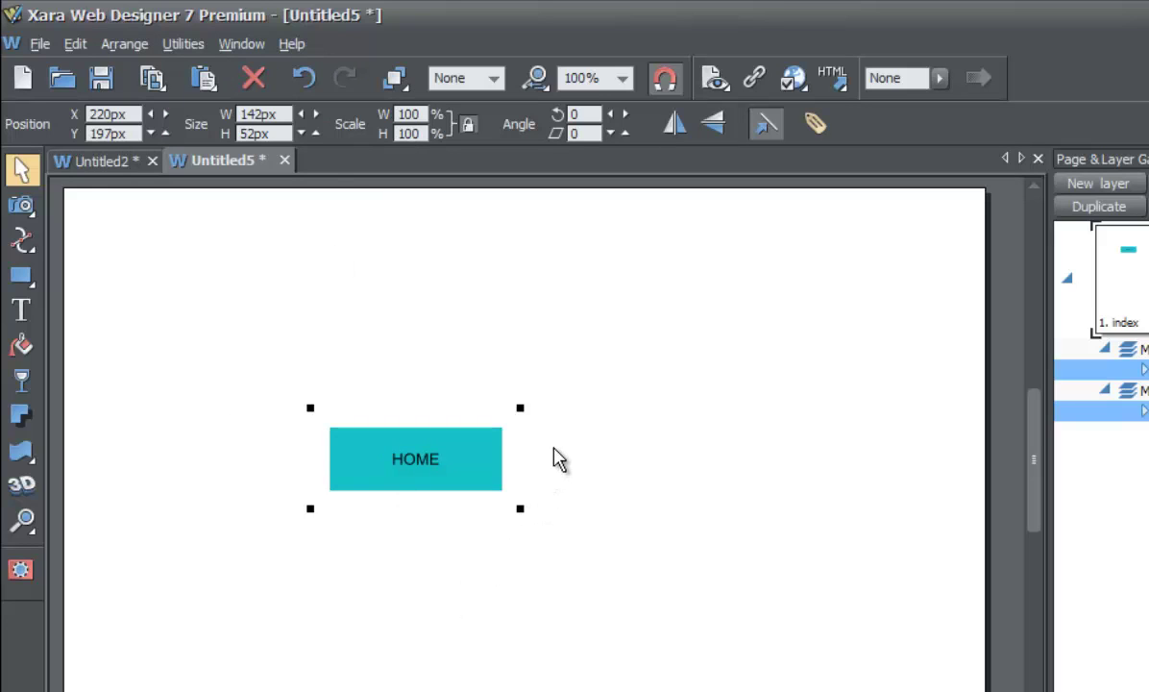
click(507, 477)
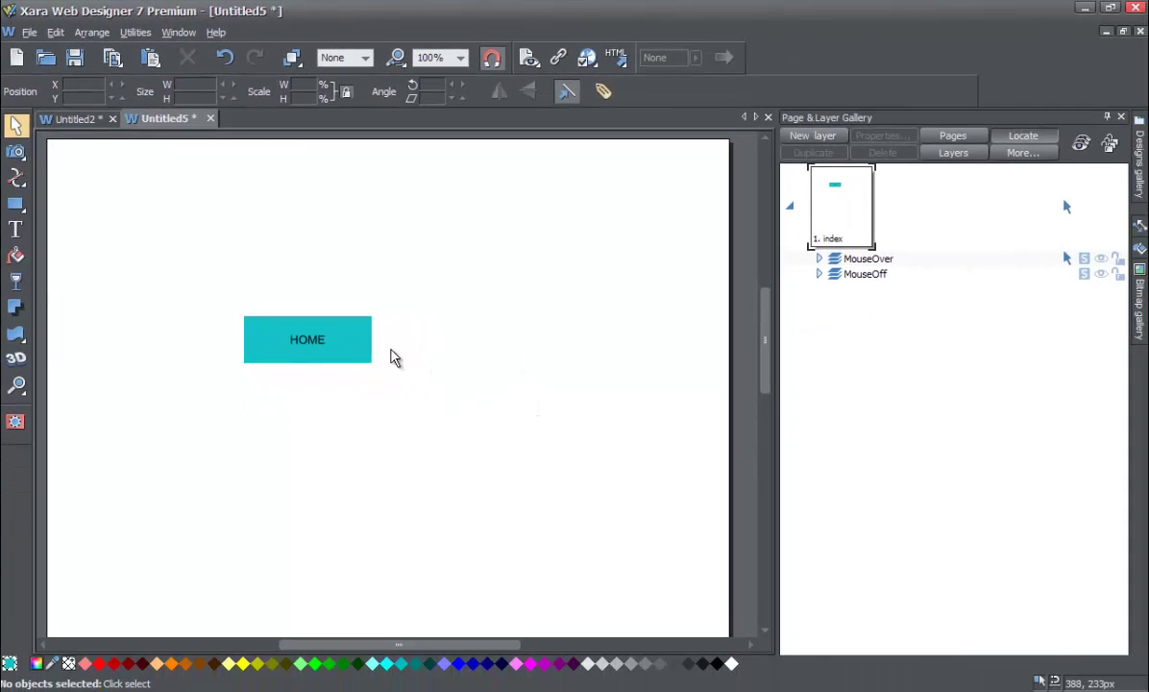
Move the soft-grouped button to about X 263 px, Y 241 px and change its label to TEXT.
drag(365, 355, 391, 388)
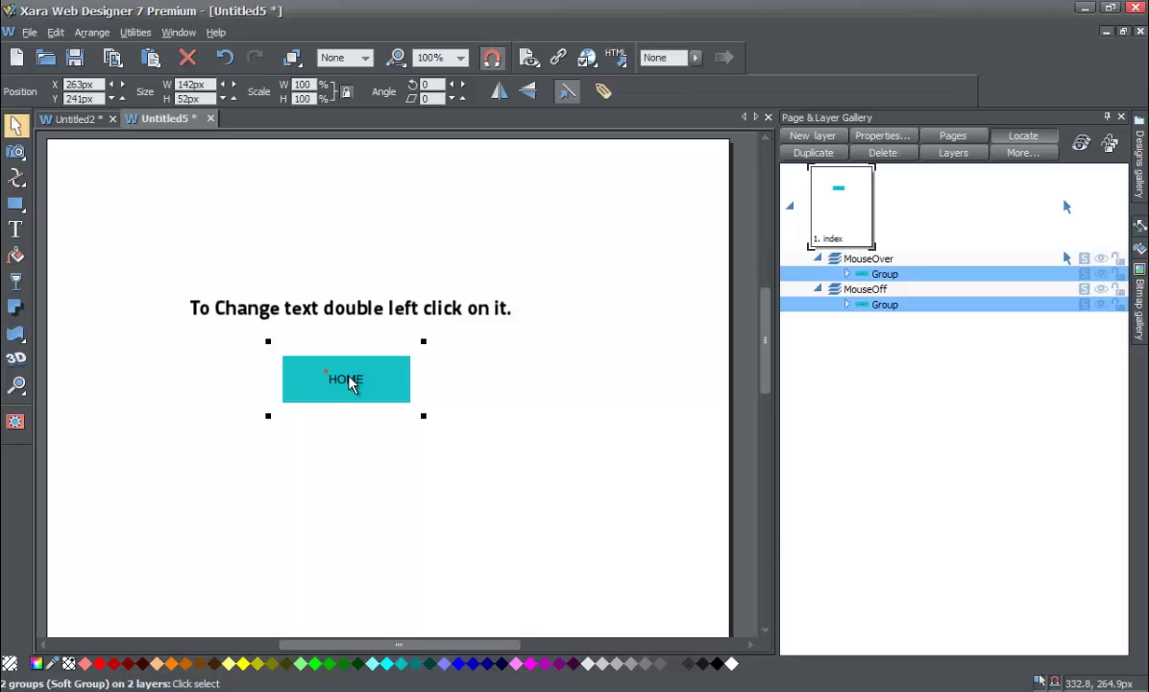
double_click(350, 381)
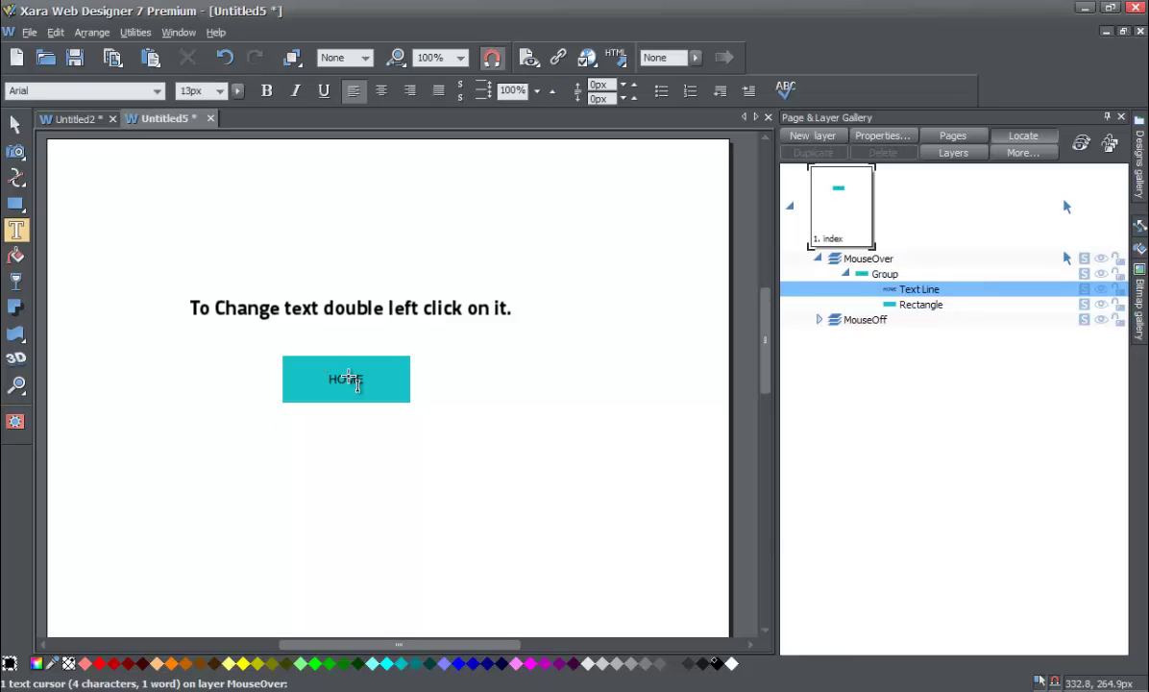
double_click(351, 380)
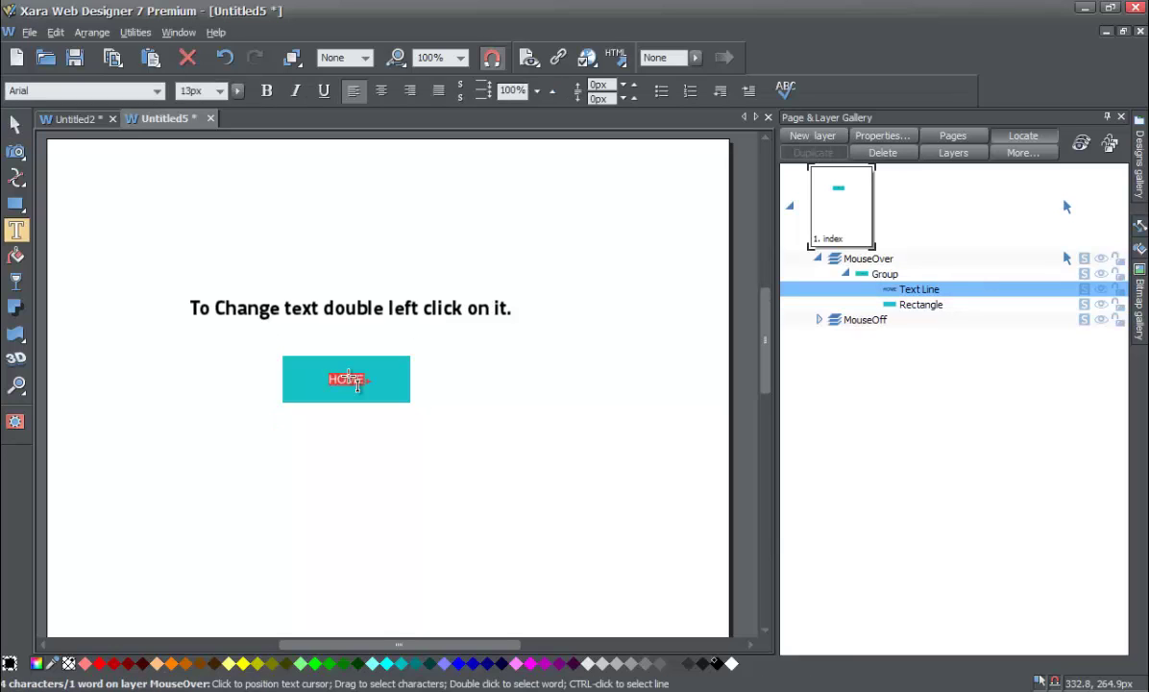
text(TEXT)
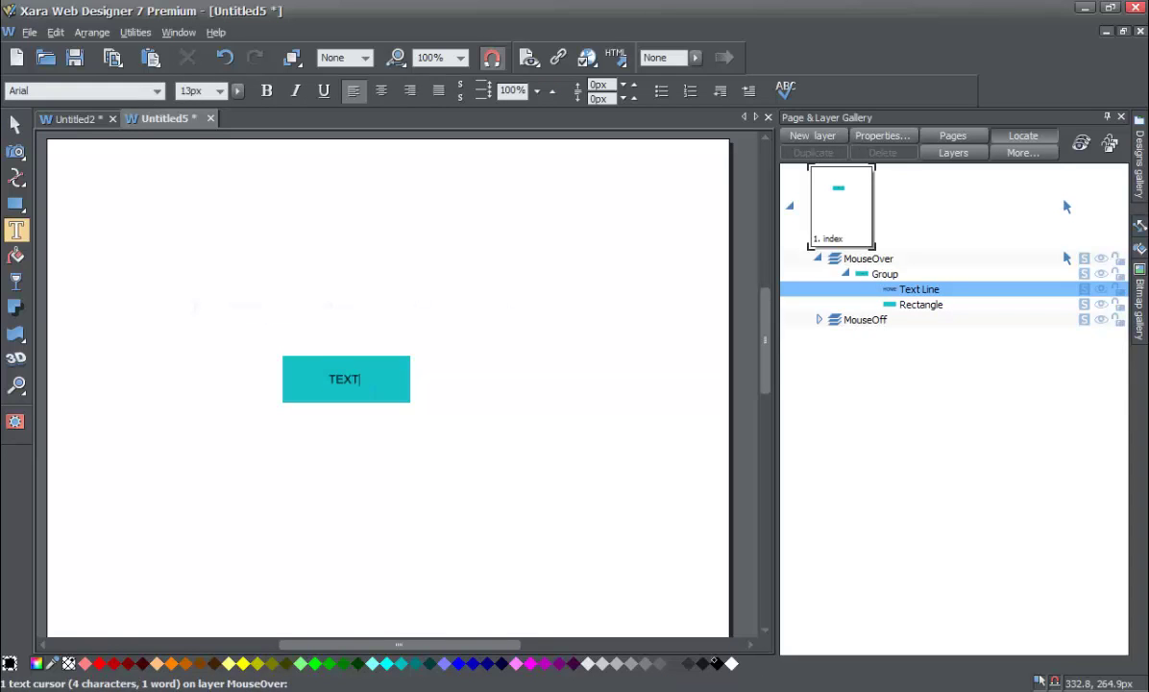
click(14, 123)
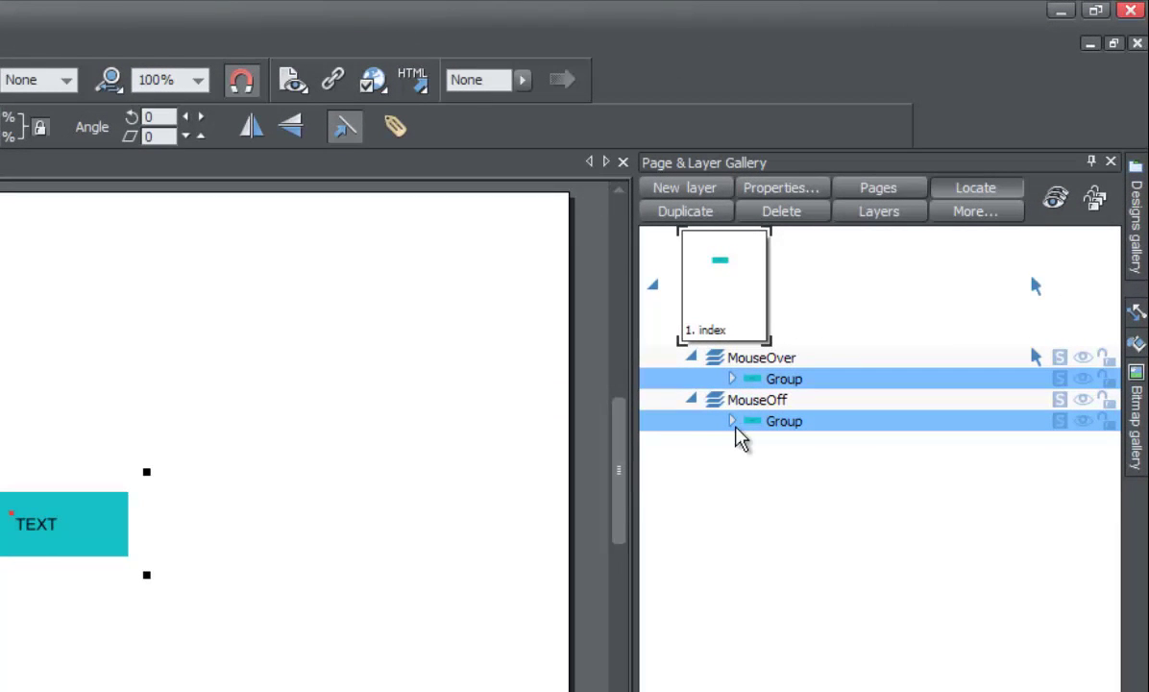
Compare the group previews on both layers and move the soft-grouped button to about X 287 px, Y 211 px.
mouse_move(756, 423)
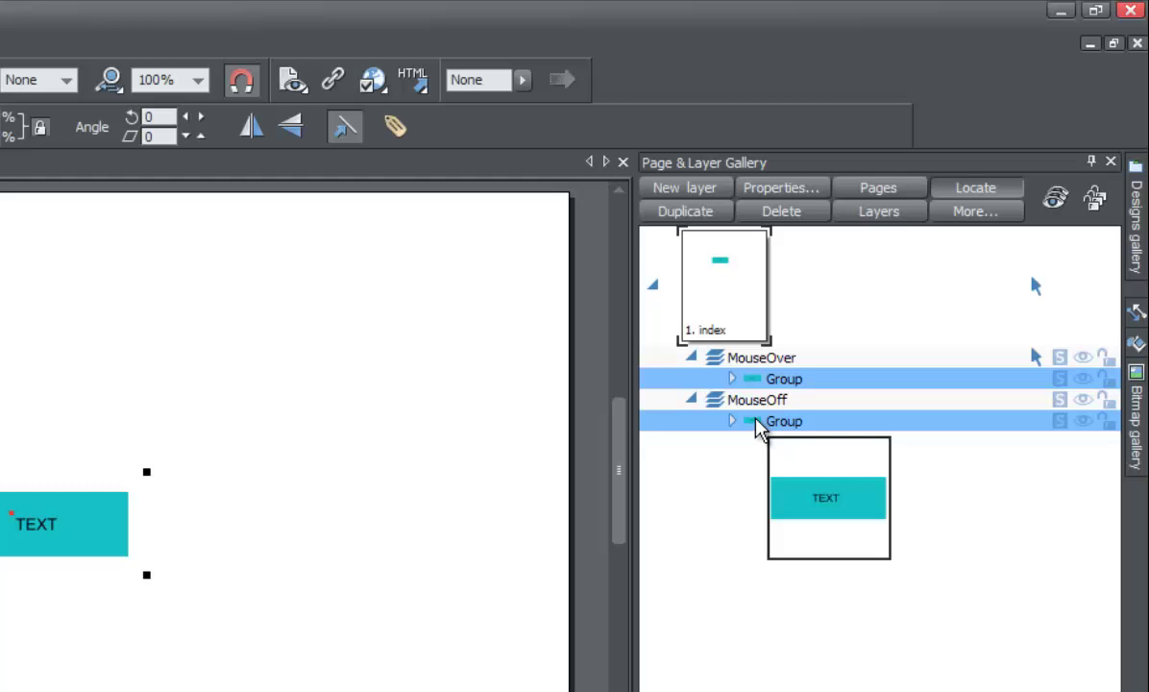
mouse_move(749, 381)
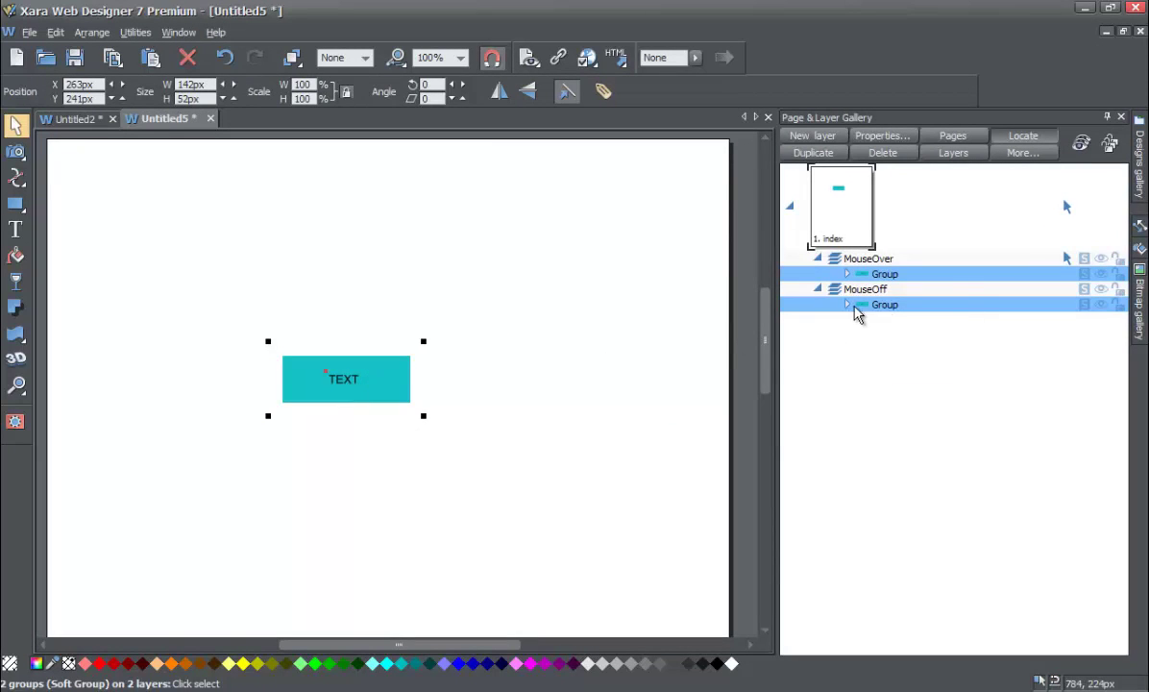
mouse_move(874, 314)
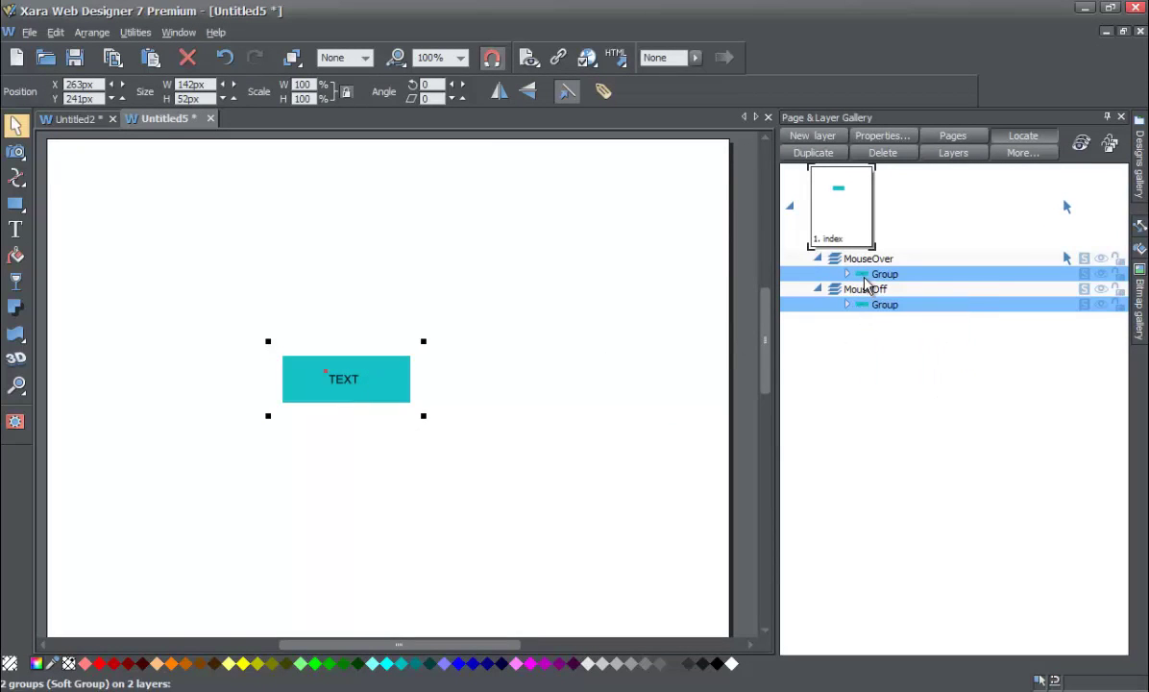
mouse_move(413, 377)
mouse_down()
mouse_move(423, 377)
mouse_move(297, 179)
mouse_move(285, 413)
mouse_move(255, 384)
mouse_move(356, 377)
mouse_move(549, 415)
mouse_move(527, 303)
mouse_move(345, 341)
mouse_move(342, 375)
mouse_move(475, 402)
mouse_move(399, 498)
mouse_move(439, 359)
mouse_move(452, 459)
mouse_move(402, 362)
mouse_move(409, 450)
mouse_move(526, 410)
mouse_move(502, 458)
mouse_move(531, 364)
mouse_move(482, 338)
mouse_move(395, 373)
mouse_move(408, 392)
mouse_move(408, 356)
mouse_up()
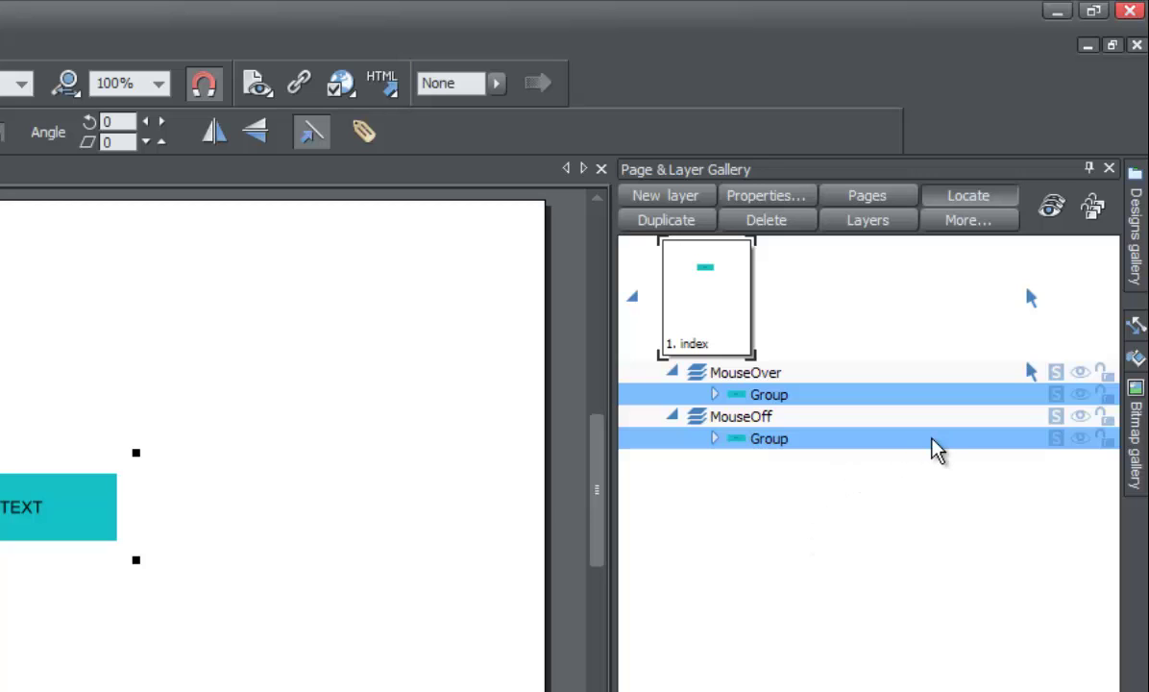
Solo the MouseOff layer and recolor the rectangle inside its button group to green, about #1fc715.
key(Escape)
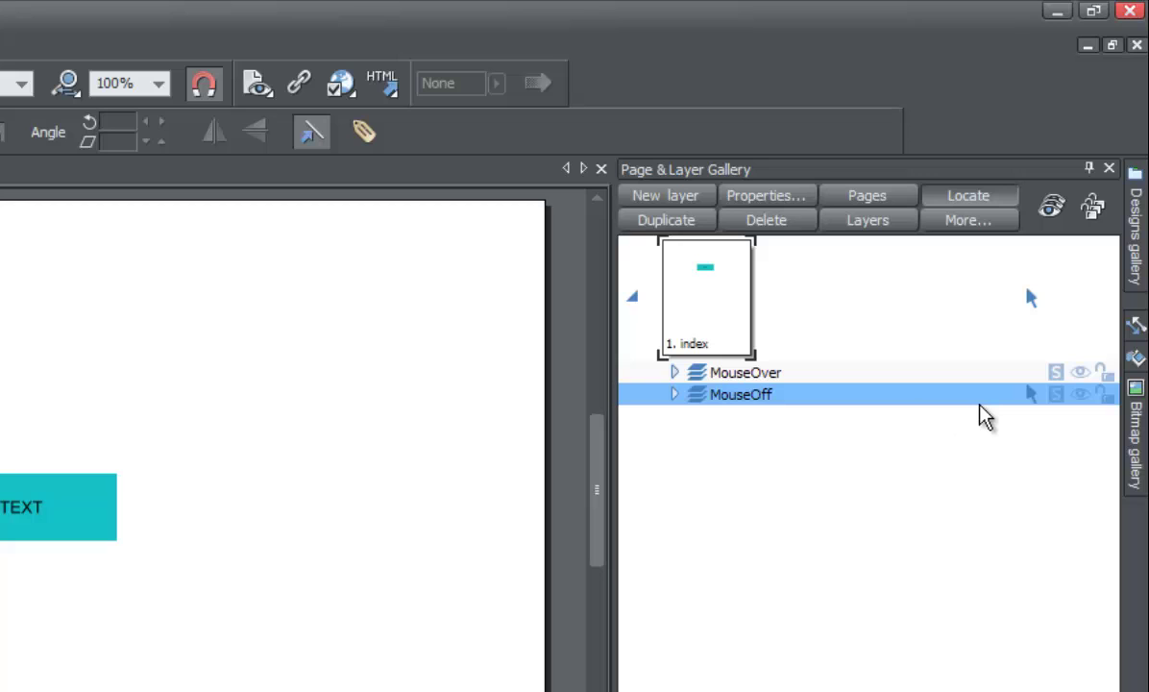
click(1057, 395)
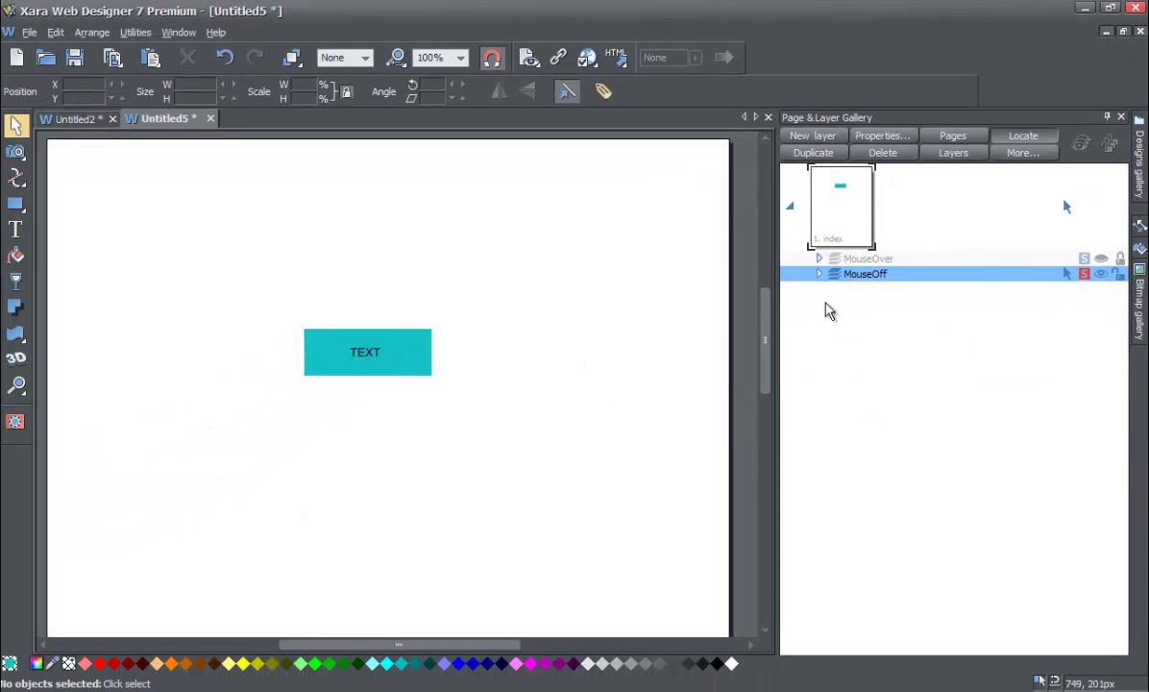
double_click(413, 367)
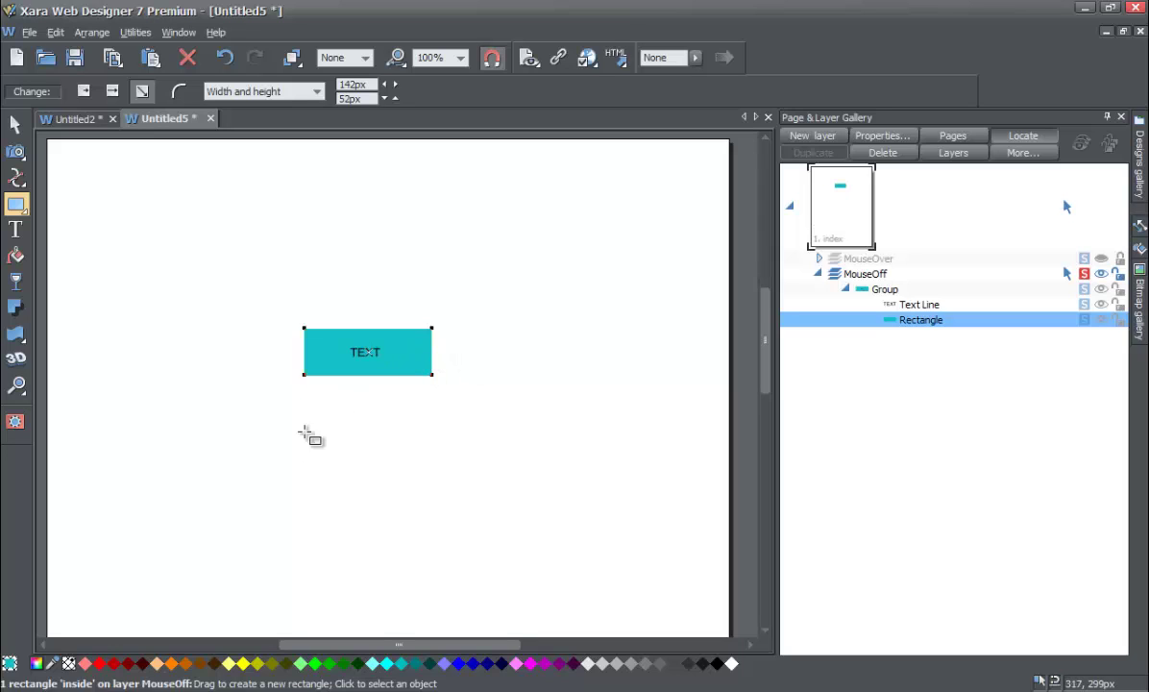
click(37, 663)
drag(583, 389, 577, 388)
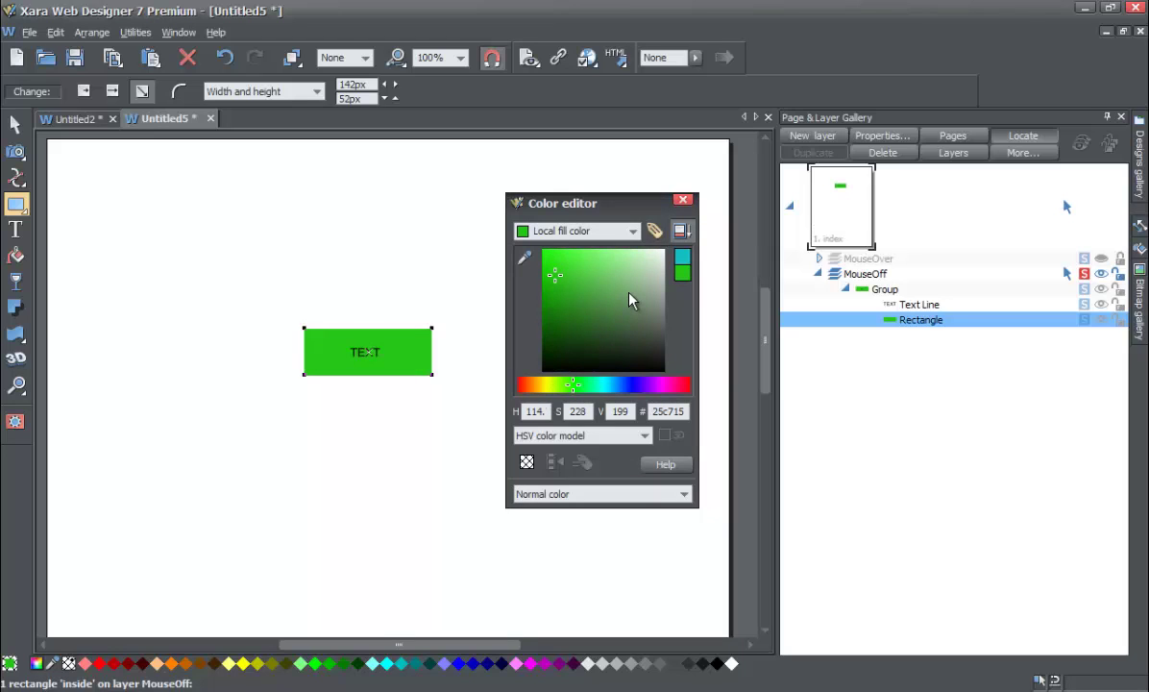
drag(544, 389, 576, 384)
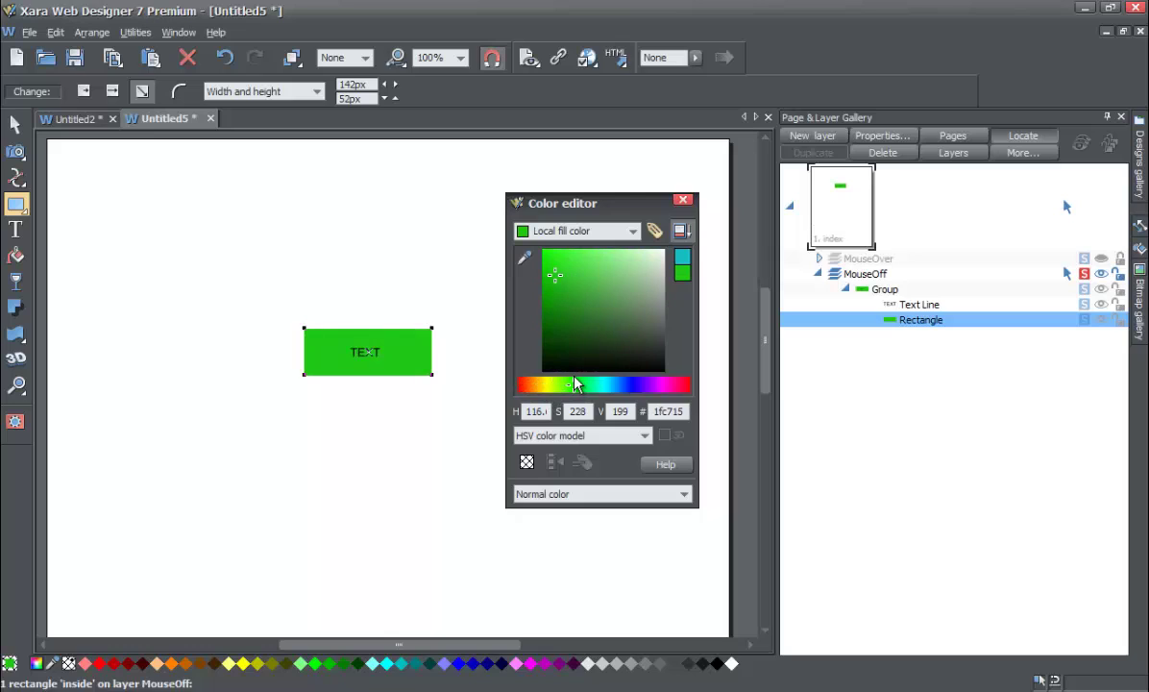
click(682, 201)
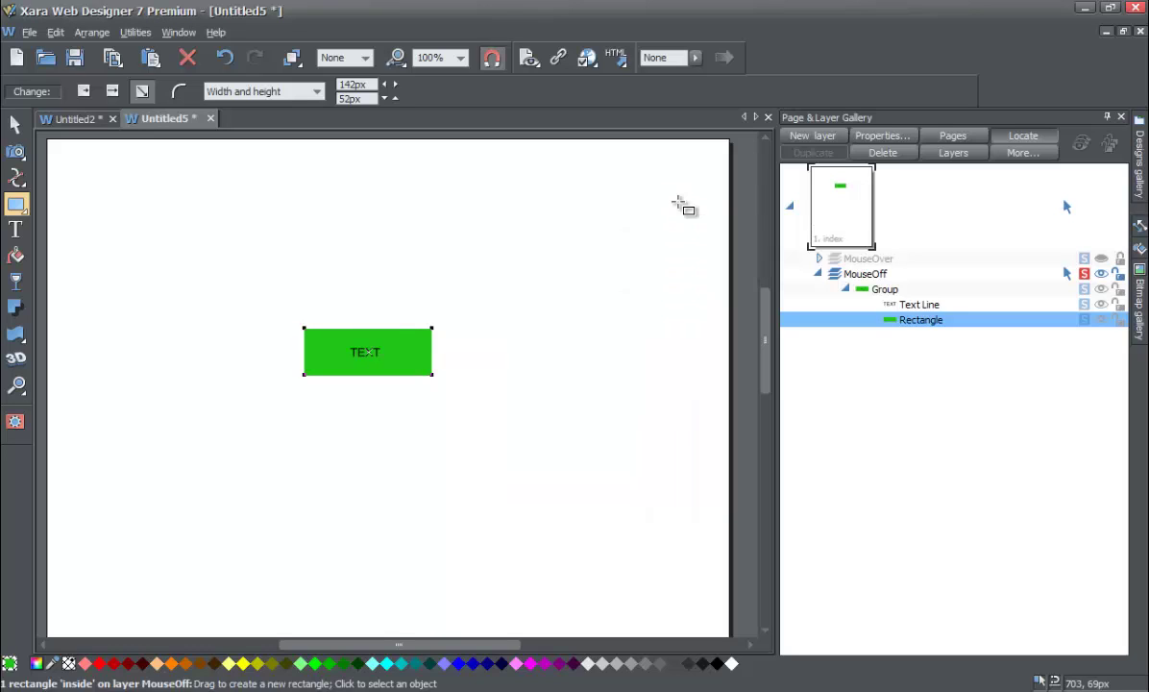
click(15, 125)
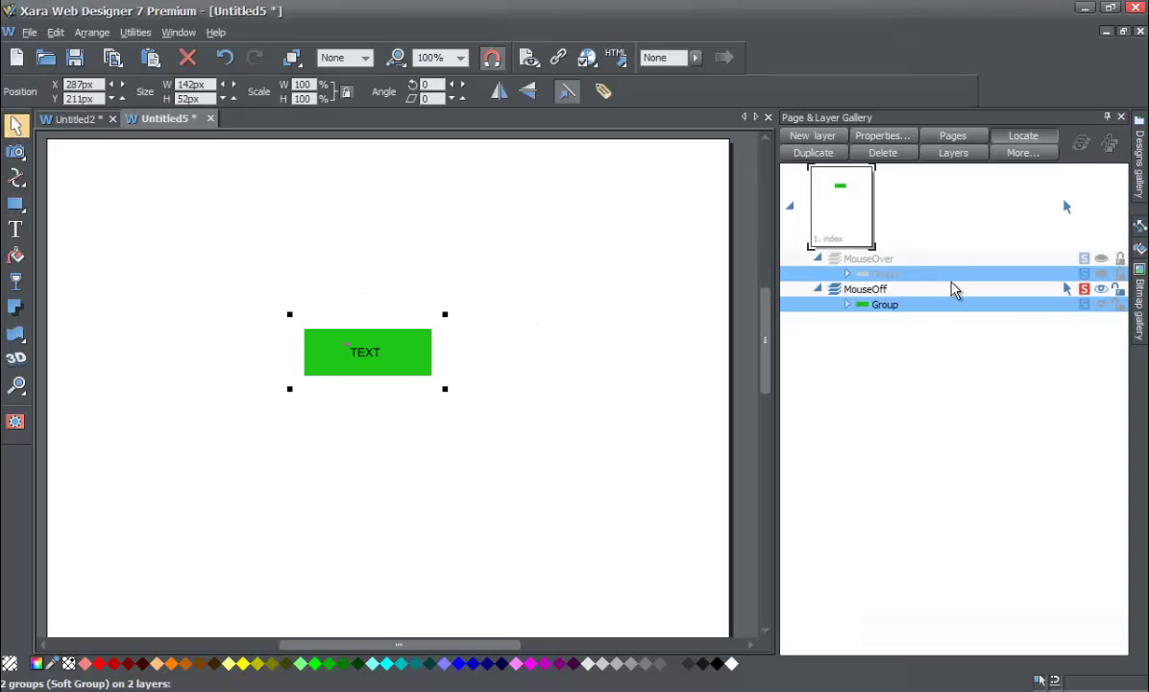
Turn off solo mode for the MouseOff layer and compare the group previews on both layers.
click(1091, 297)
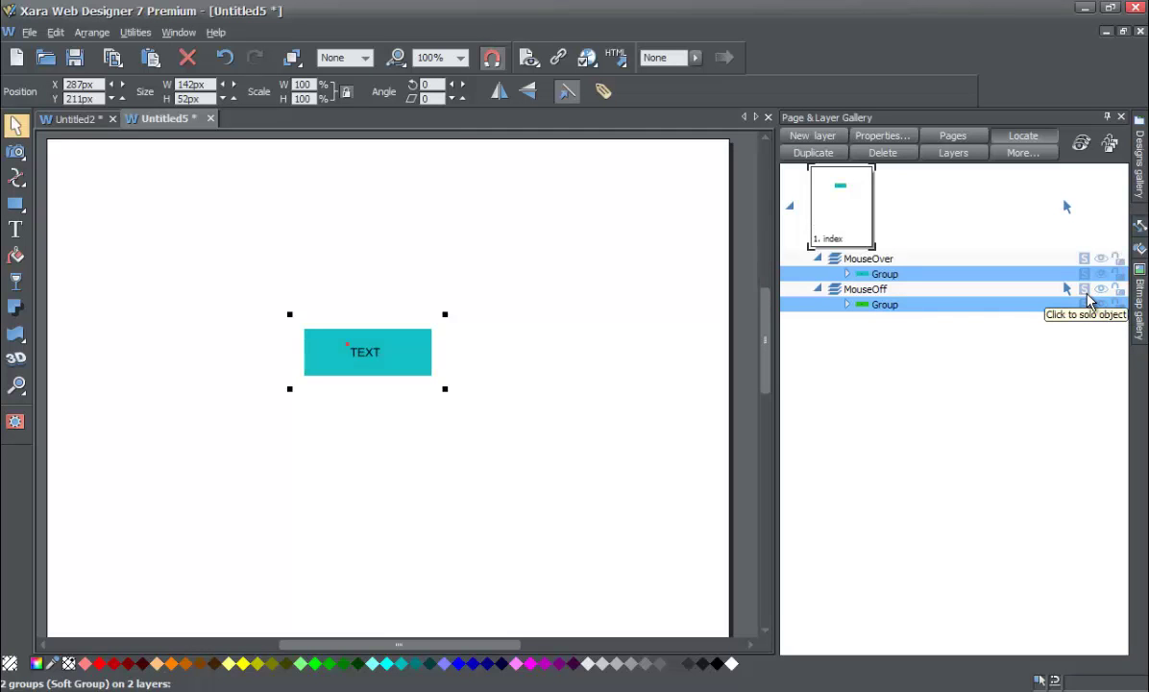
mouse_move(864, 305)
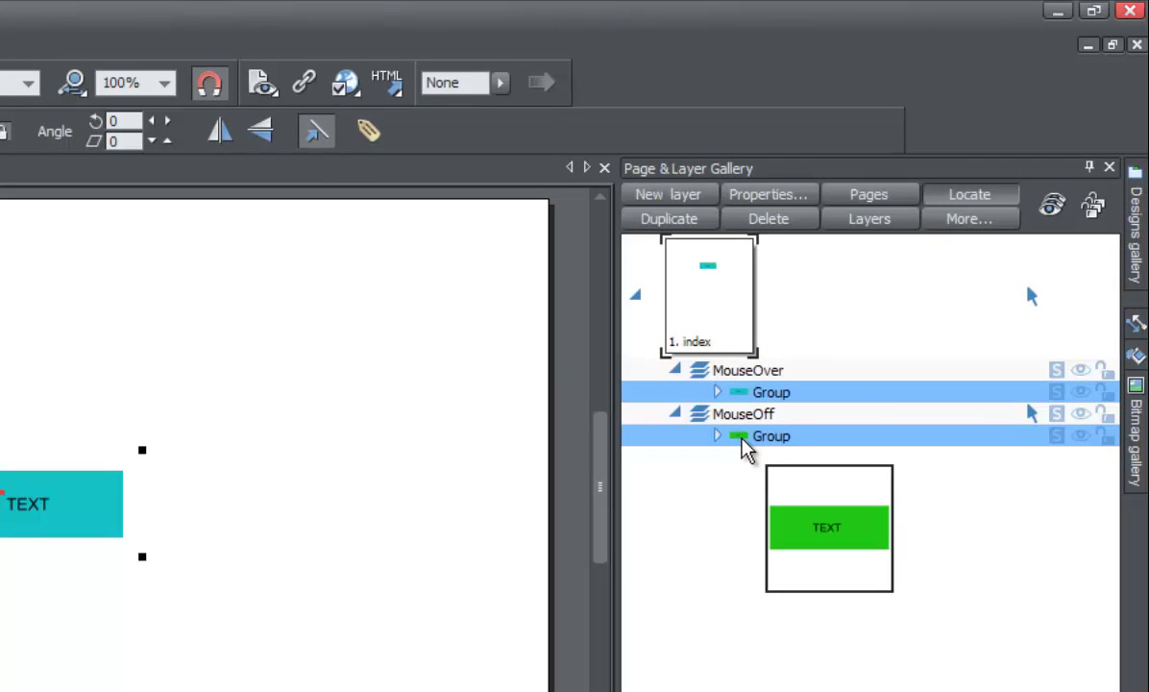
mouse_move(742, 394)
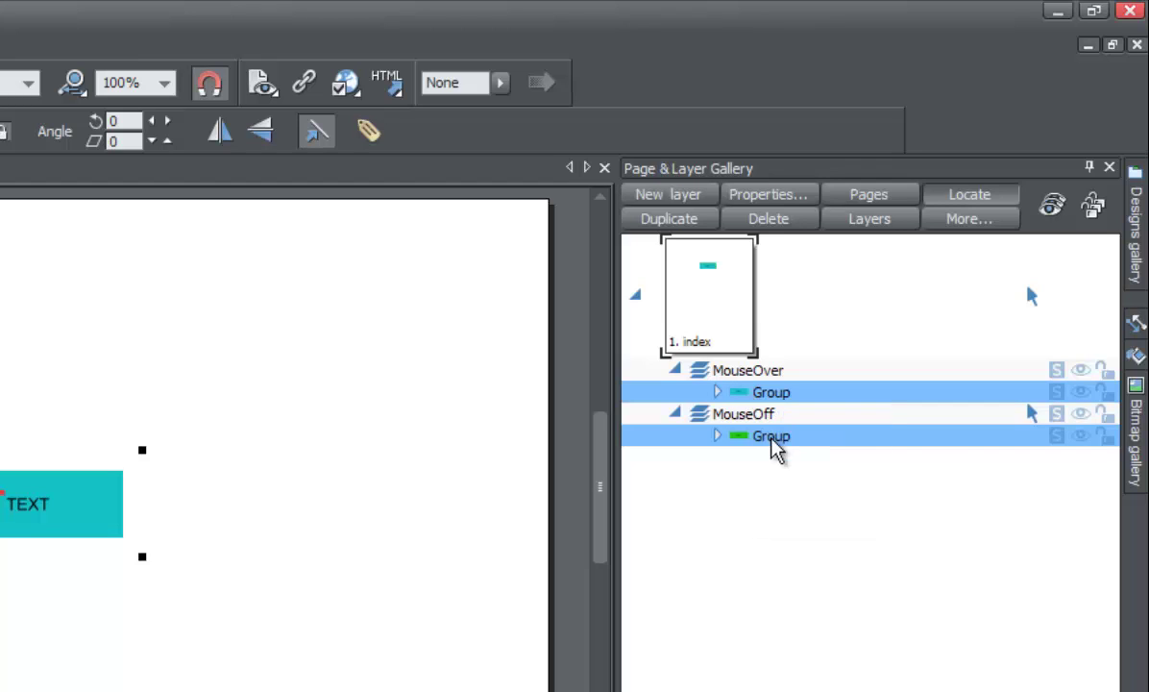
Solo the button group on the MouseOff layer and inspect its preview.
click(1055, 437)
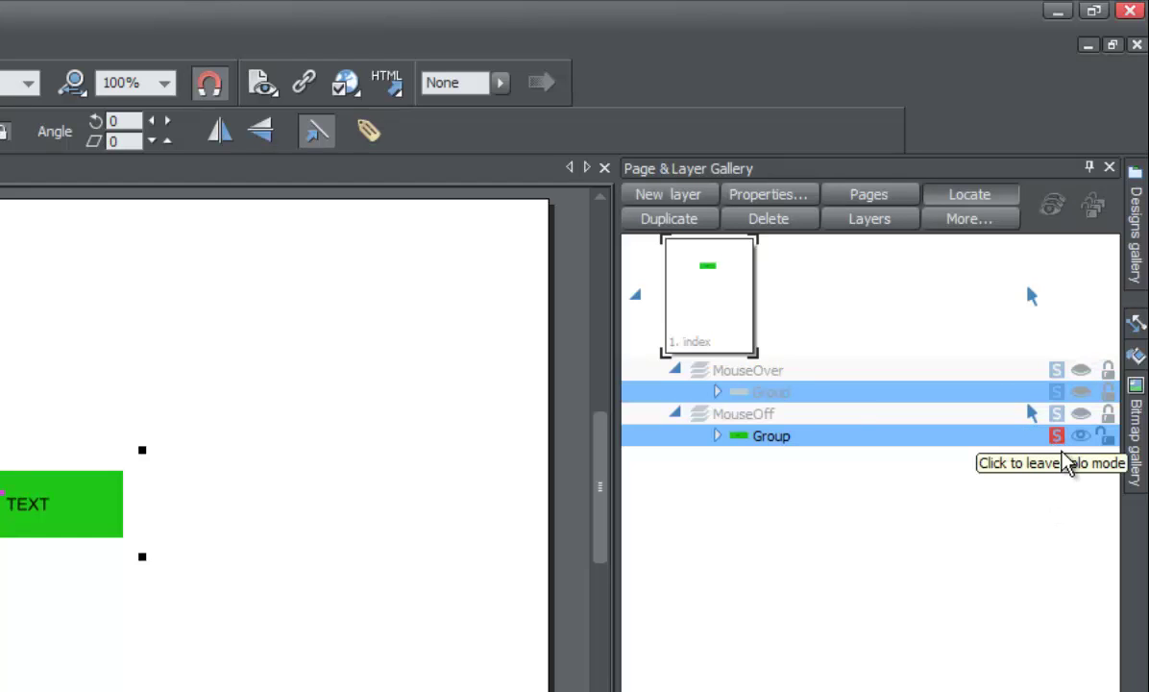
mouse_move(745, 442)
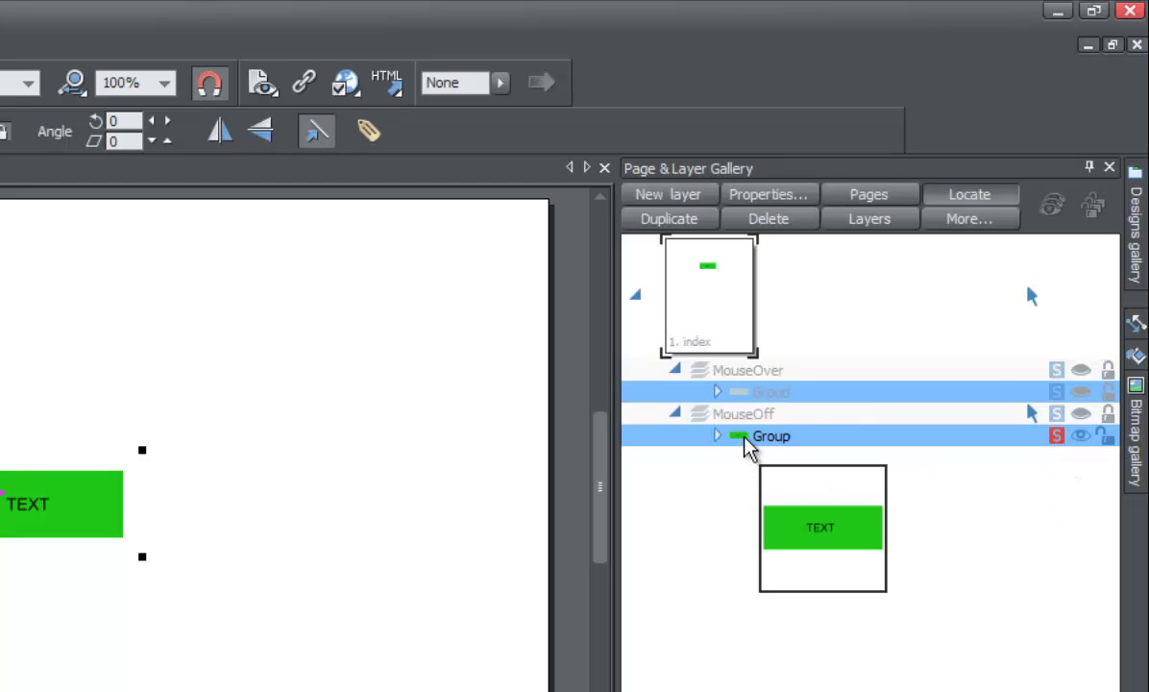
mouse_move(742, 437)
mouse_down()
mouse_move(748, 389)
mouse_move(747, 443)
mouse_up()
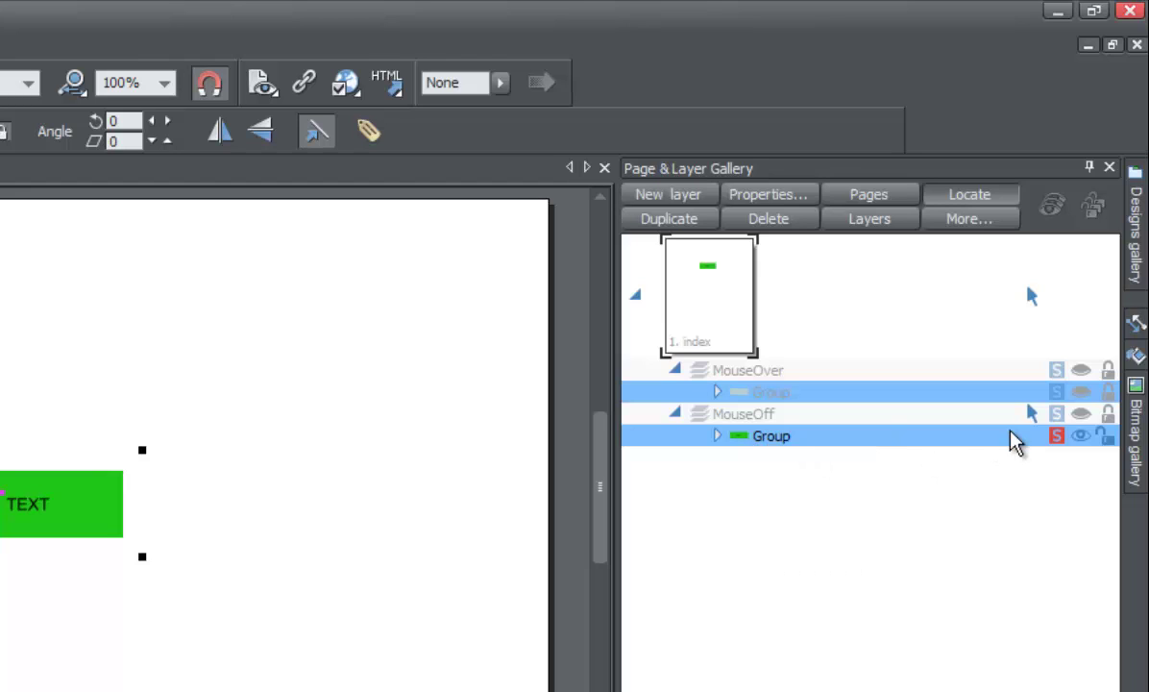
Toggle solo mode on the MouseOff button group, leave it off, and compare the group previews on both layers.
click(1053, 436)
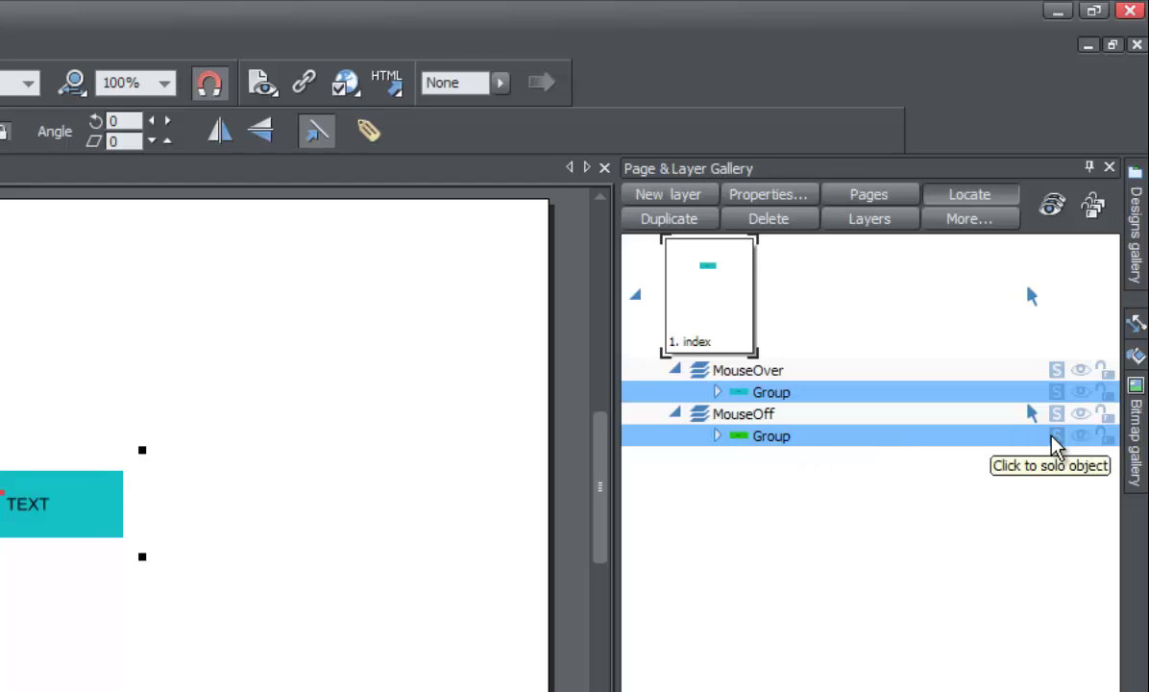
click(1054, 437)
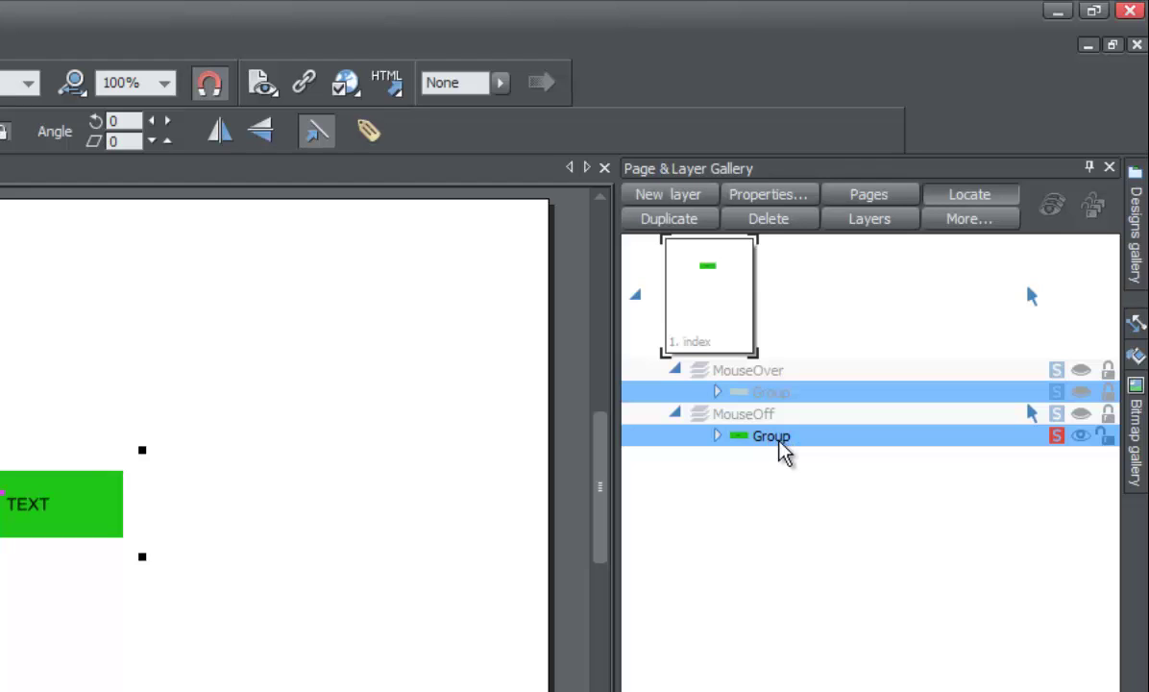
mouse_move(744, 440)
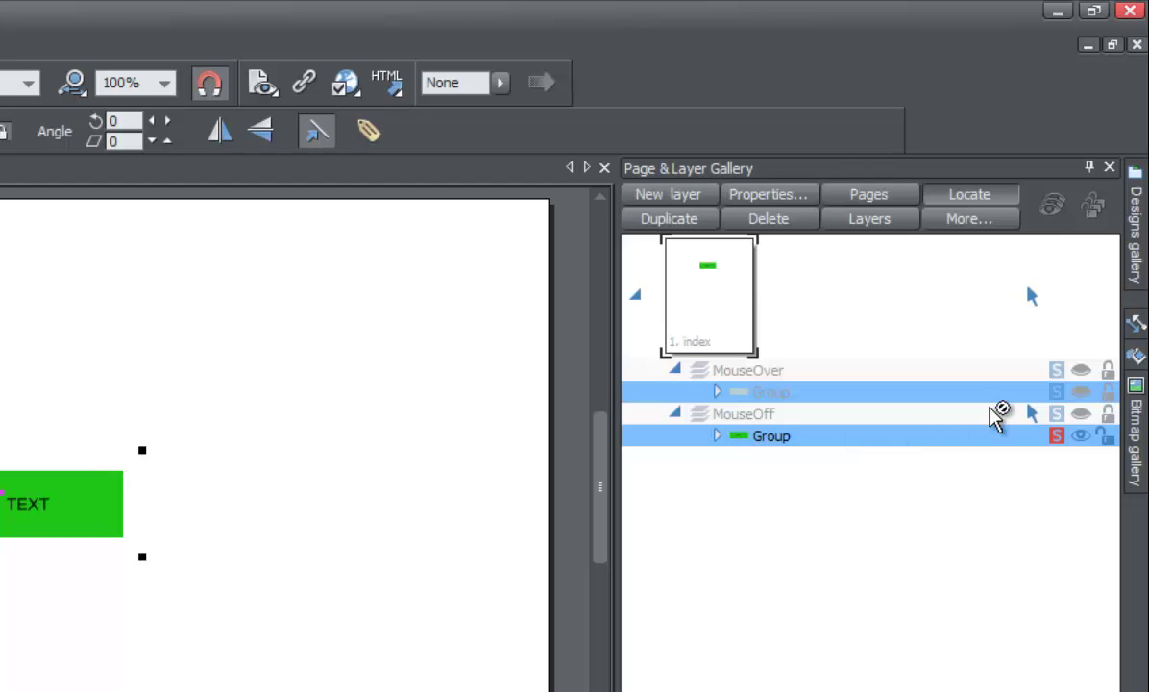
click(1057, 437)
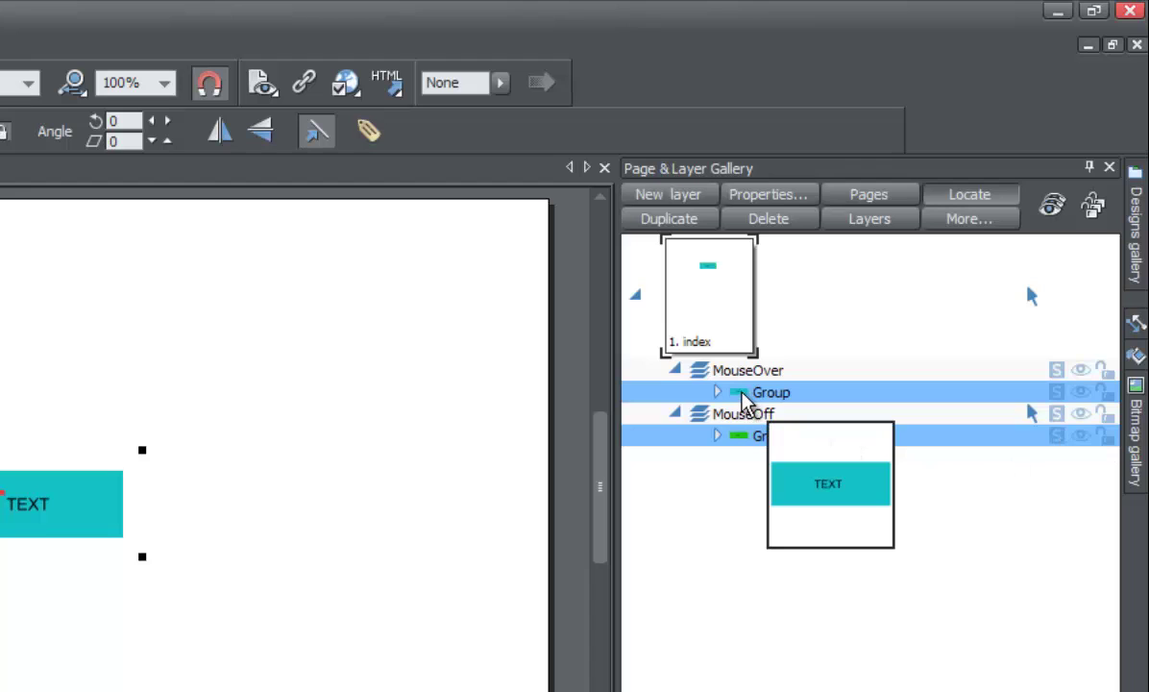
mouse_move(743, 434)
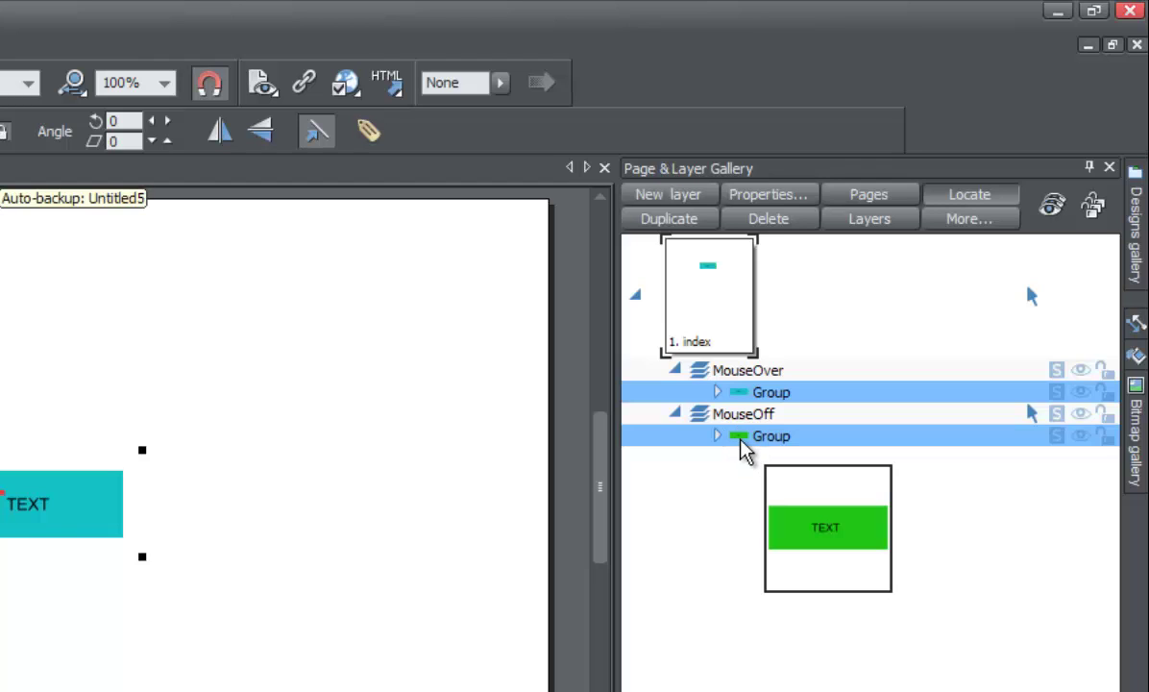
Add a blank second page after the index page and collapse its layer list.
click(636, 294)
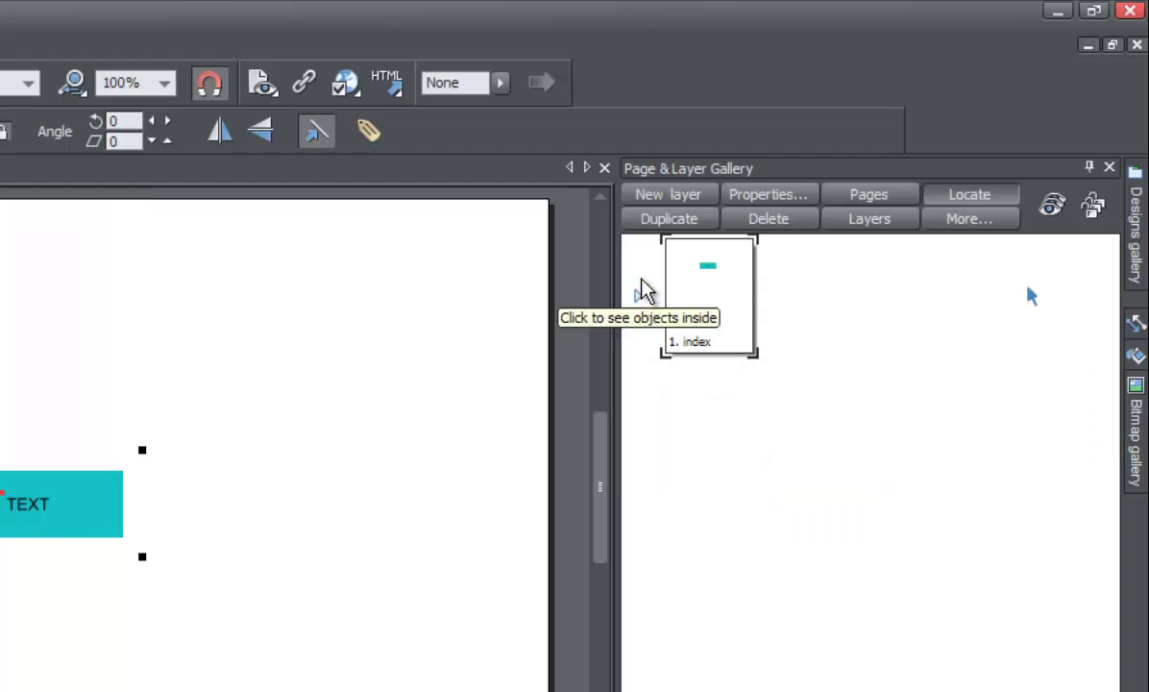
click(715, 301)
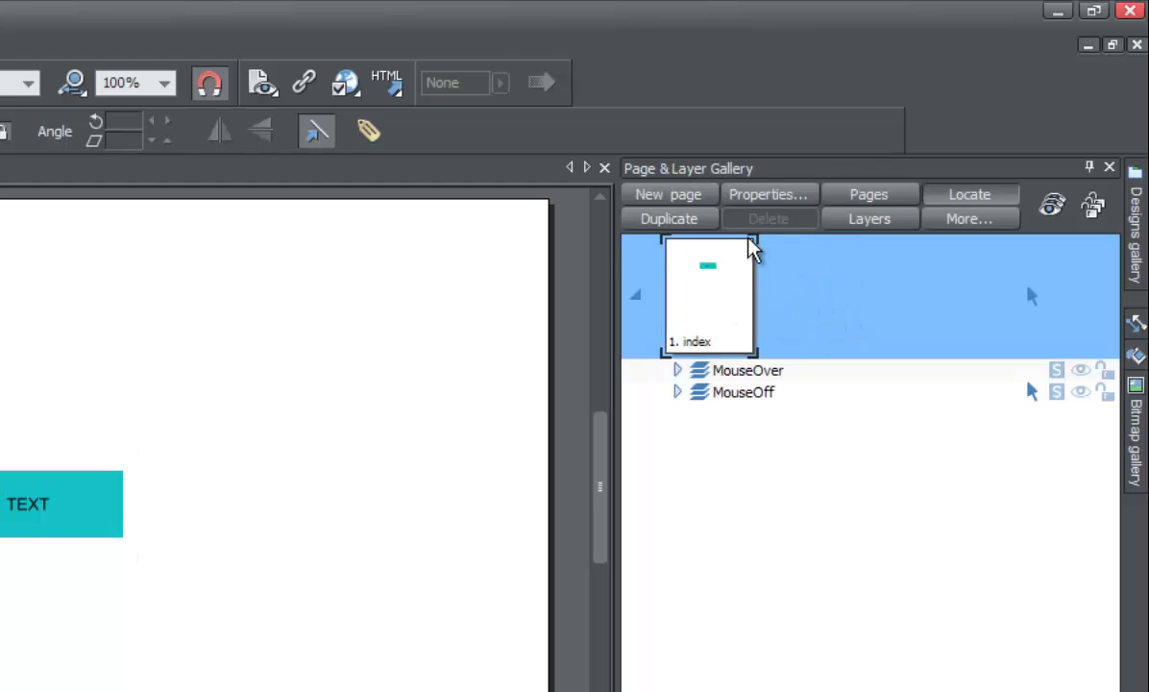
click(698, 203)
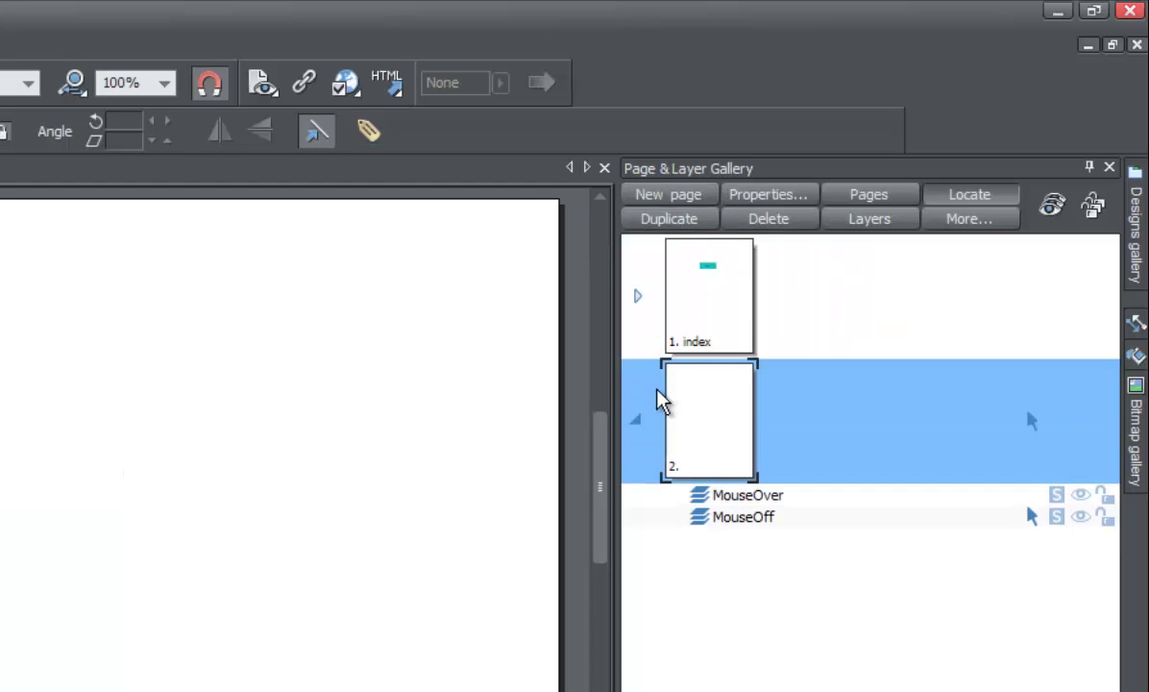
click(636, 420)
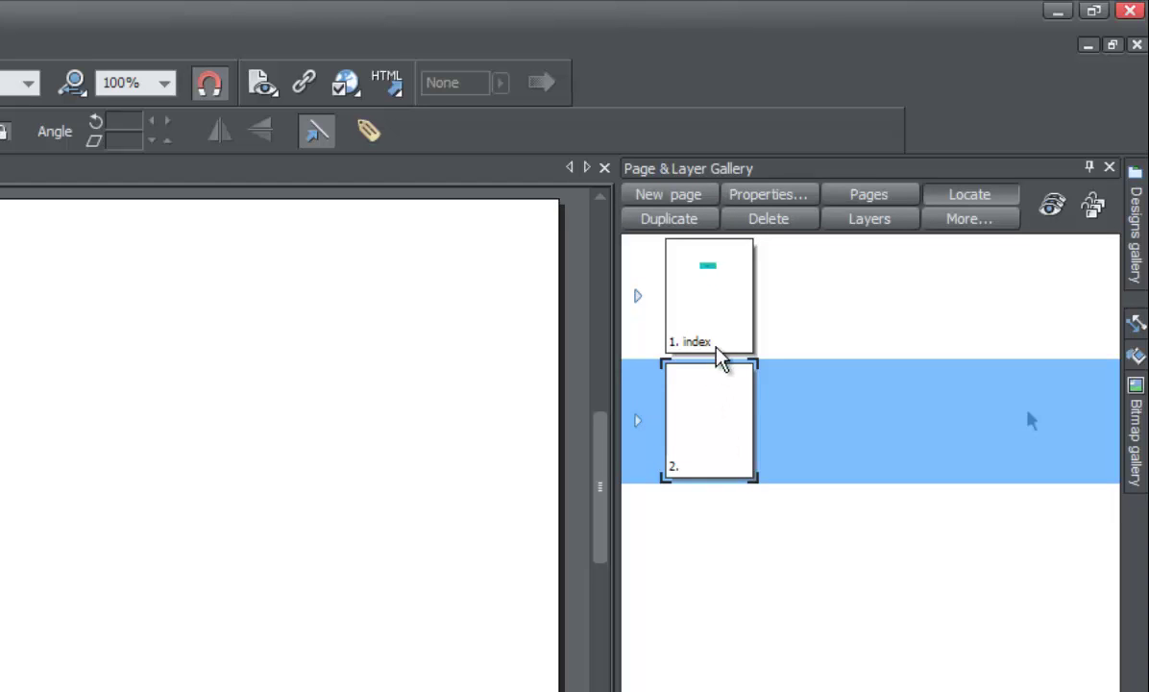
Return to the index page, preview it as a web page to check the button's rollover, and close the preview.
click(727, 314)
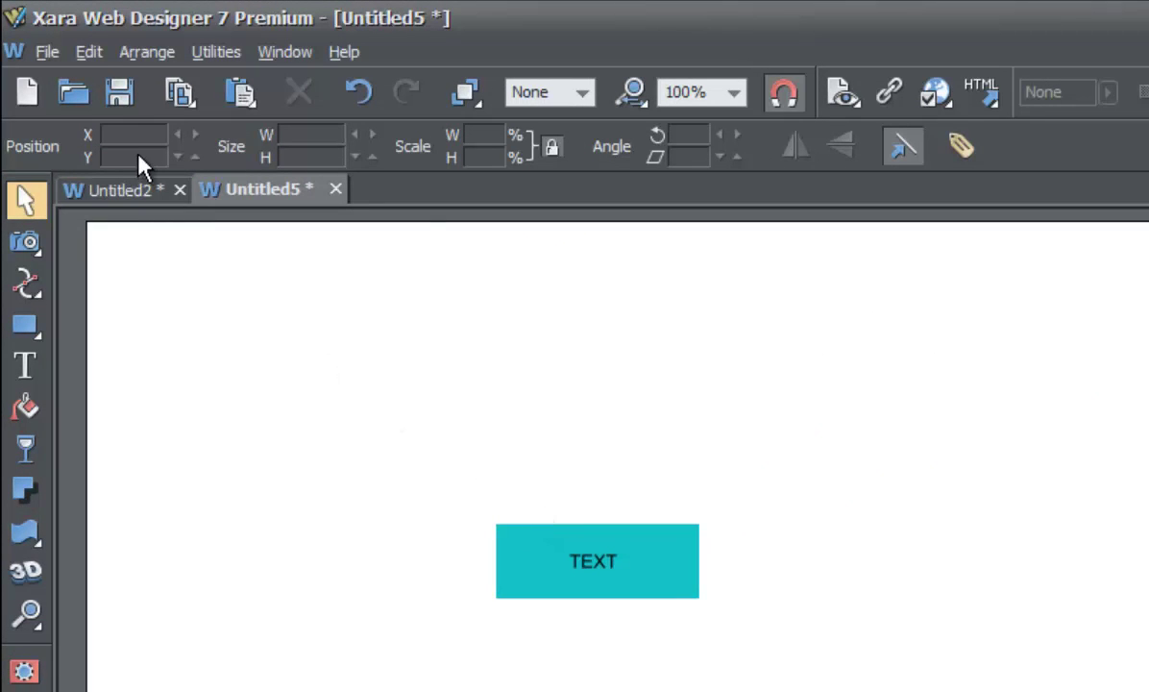
click(55, 52)
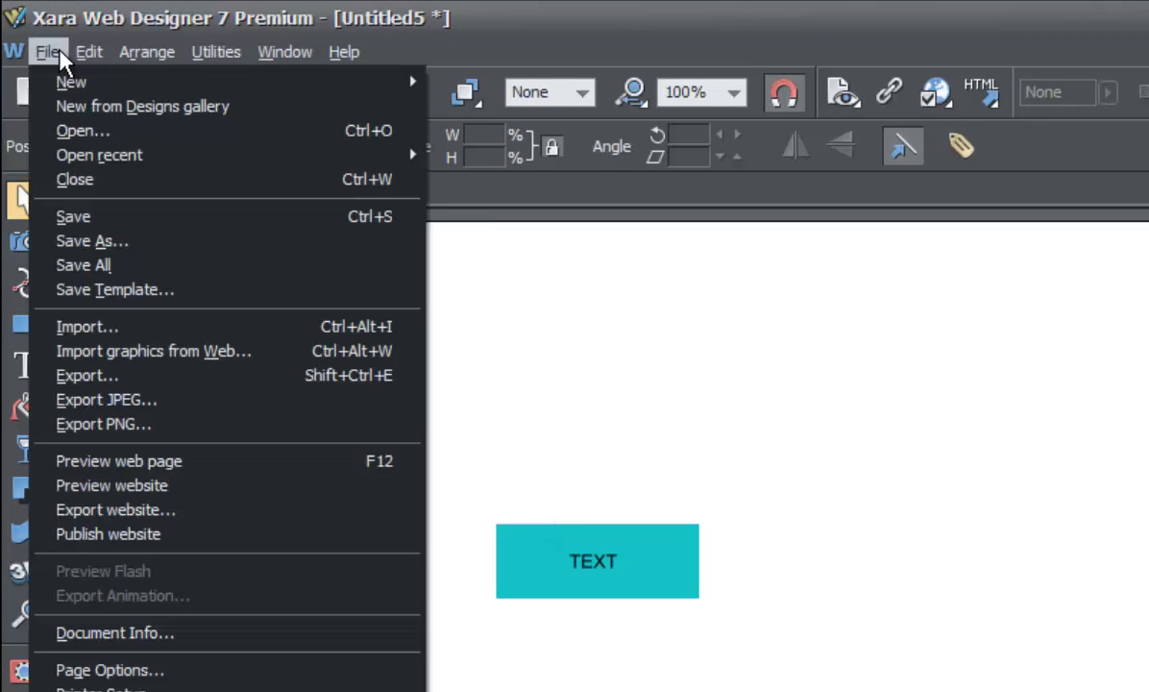
click(190, 467)
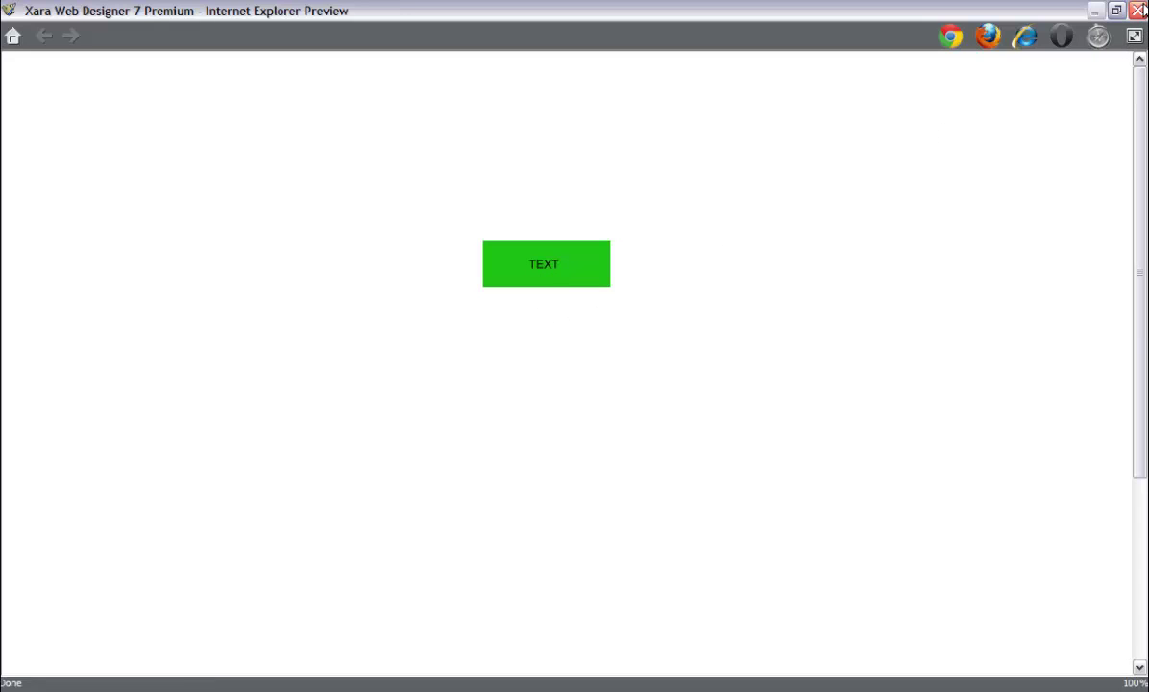
click(1140, 10)
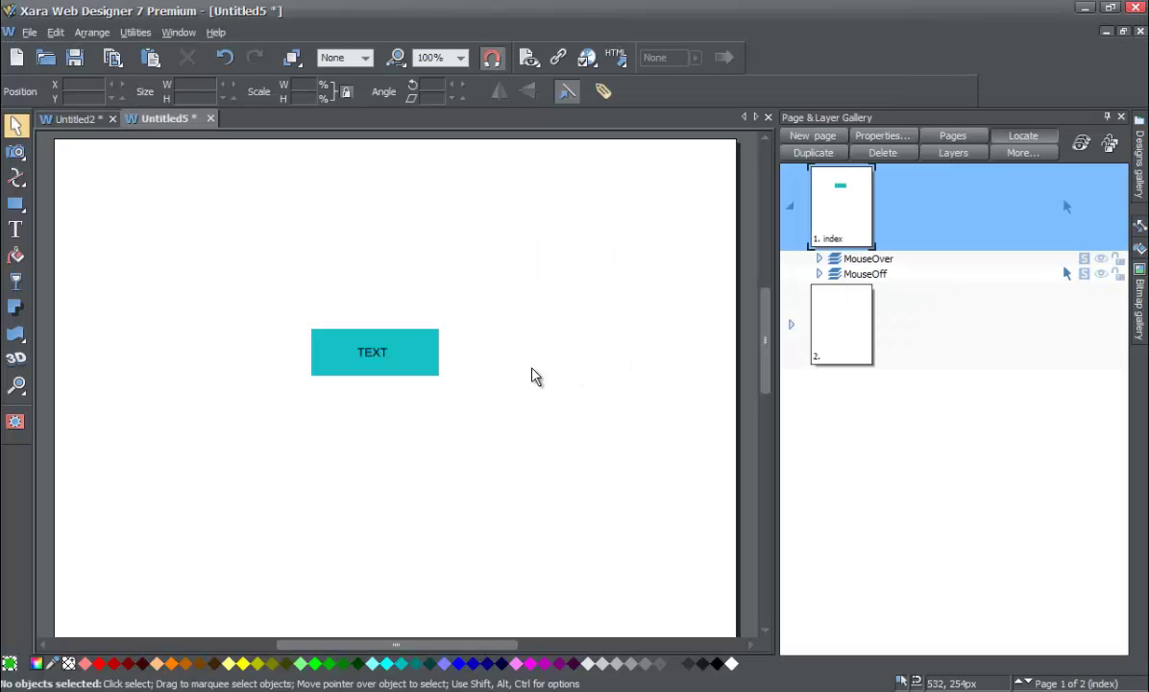
Link the soft-grouped button to Page 2 in its web properties and apply the change.
click(401, 362)
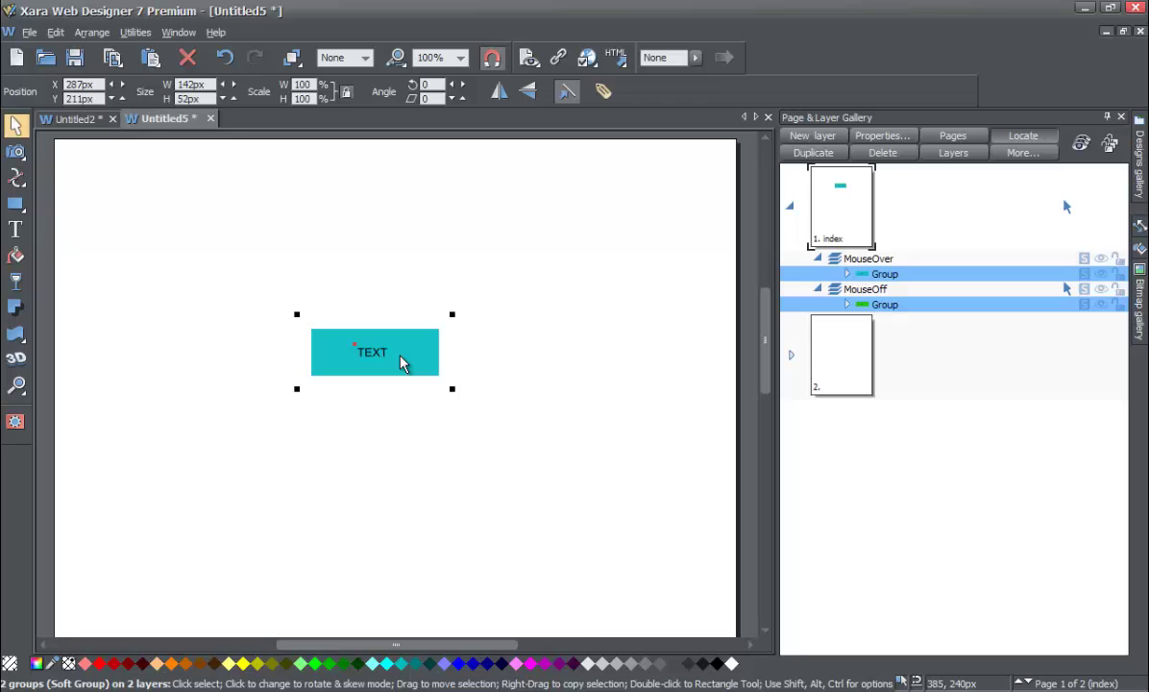
right_click(401, 362)
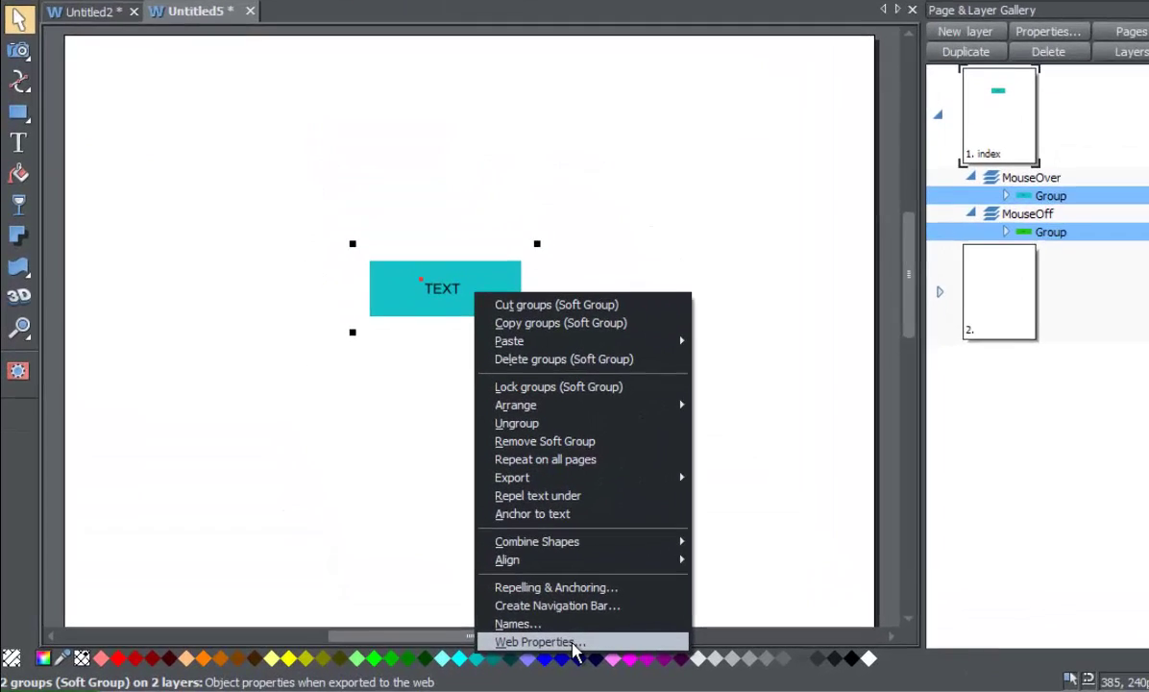
click(625, 647)
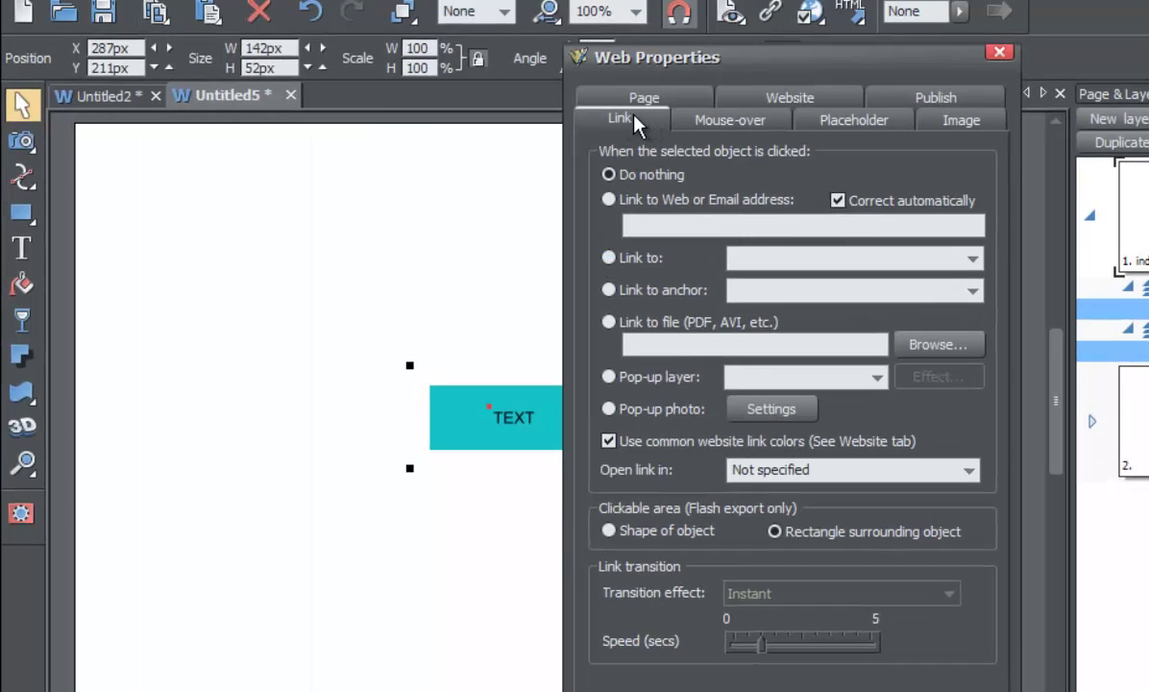
click(608, 258)
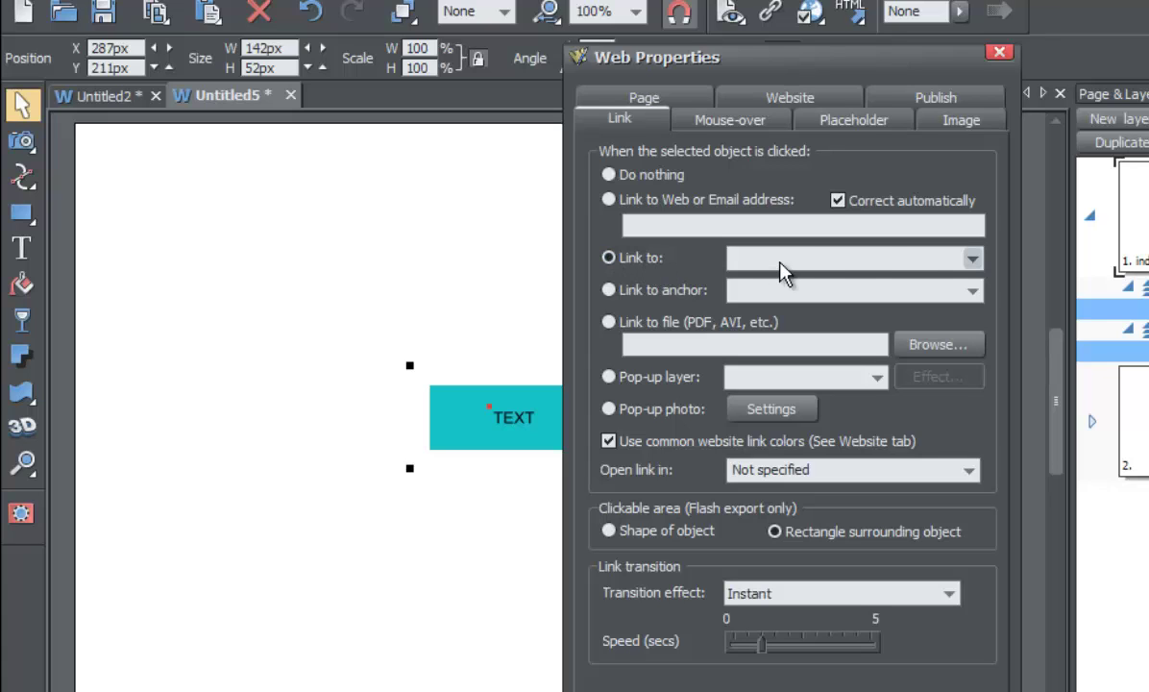
click(971, 261)
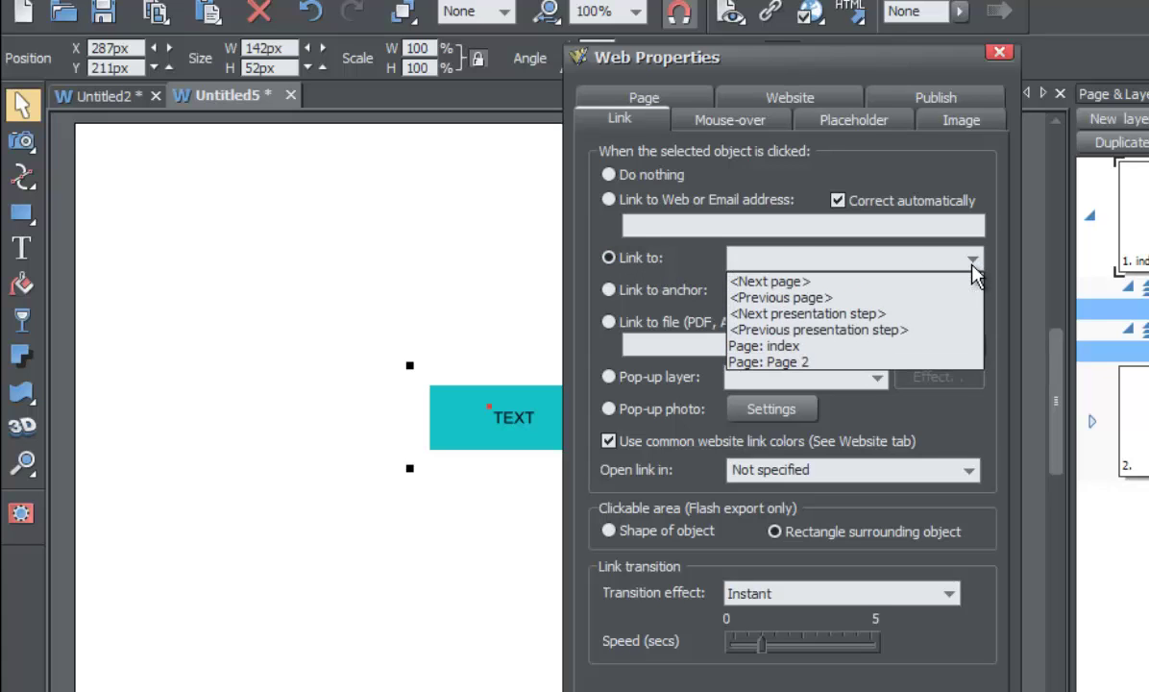
click(916, 361)
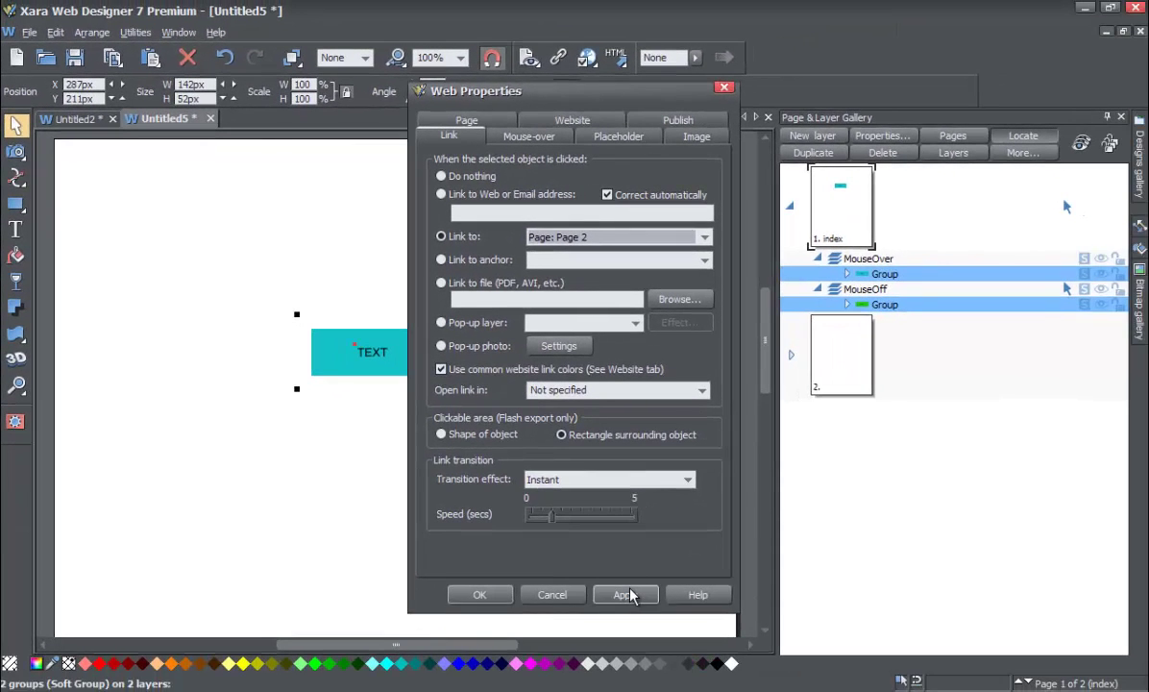
click(625, 595)
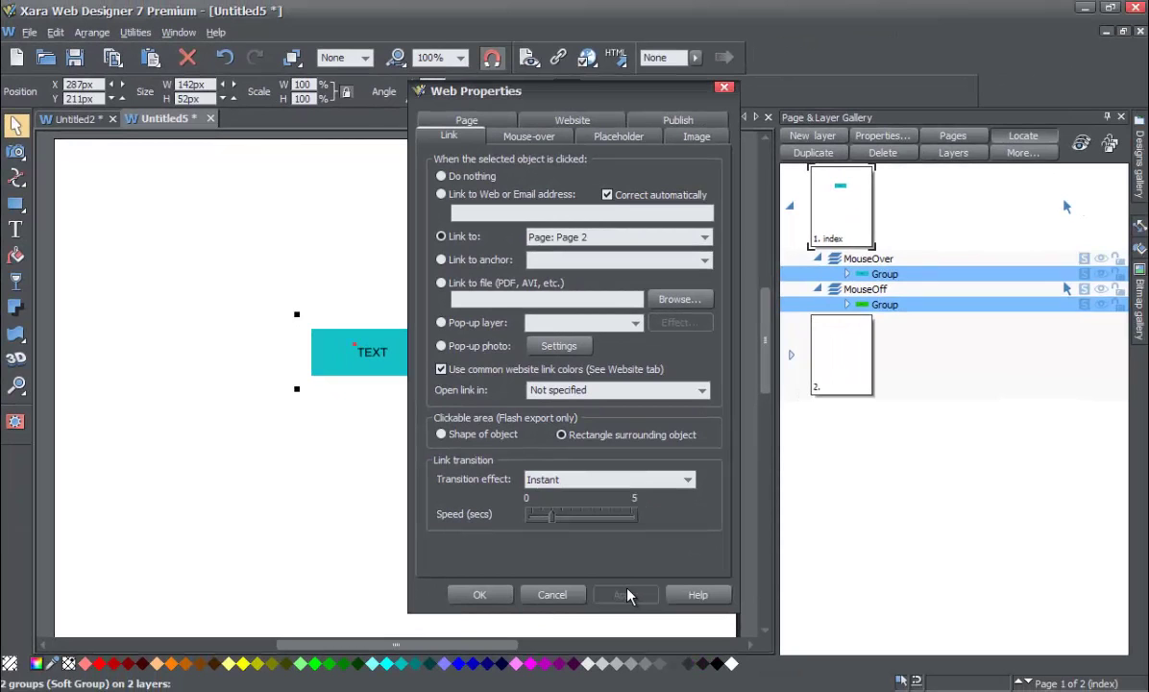
click(478, 594)
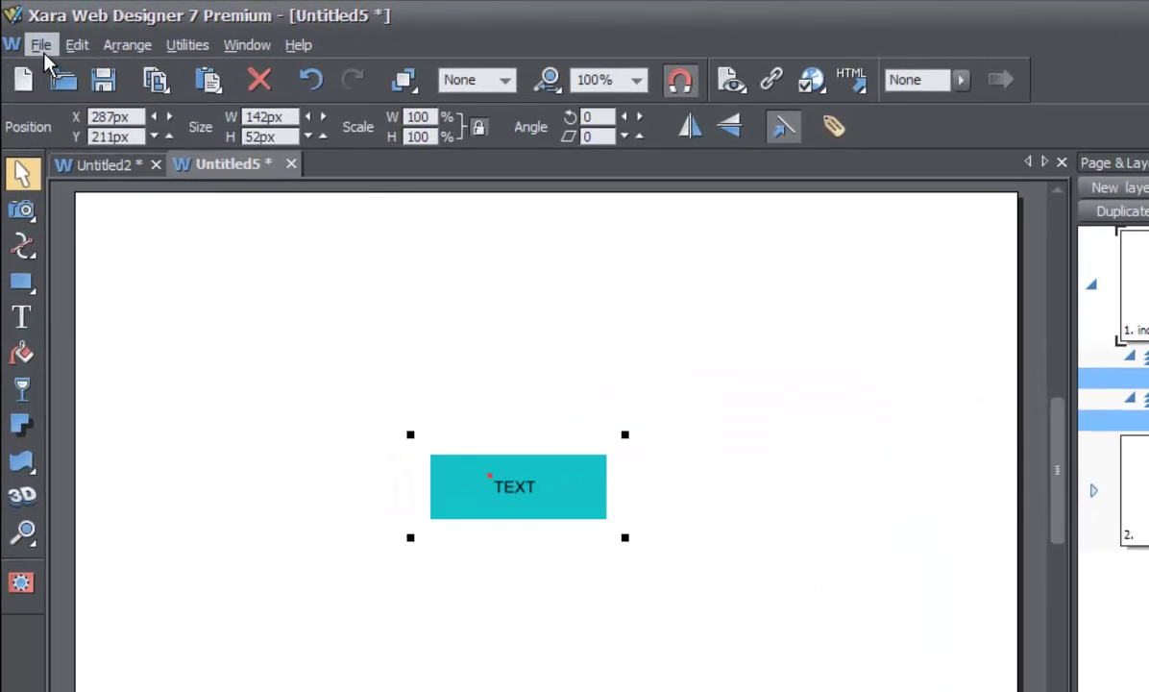
Preview the linked button in the browser to test its rollover and link, and close the preview.
click(40, 48)
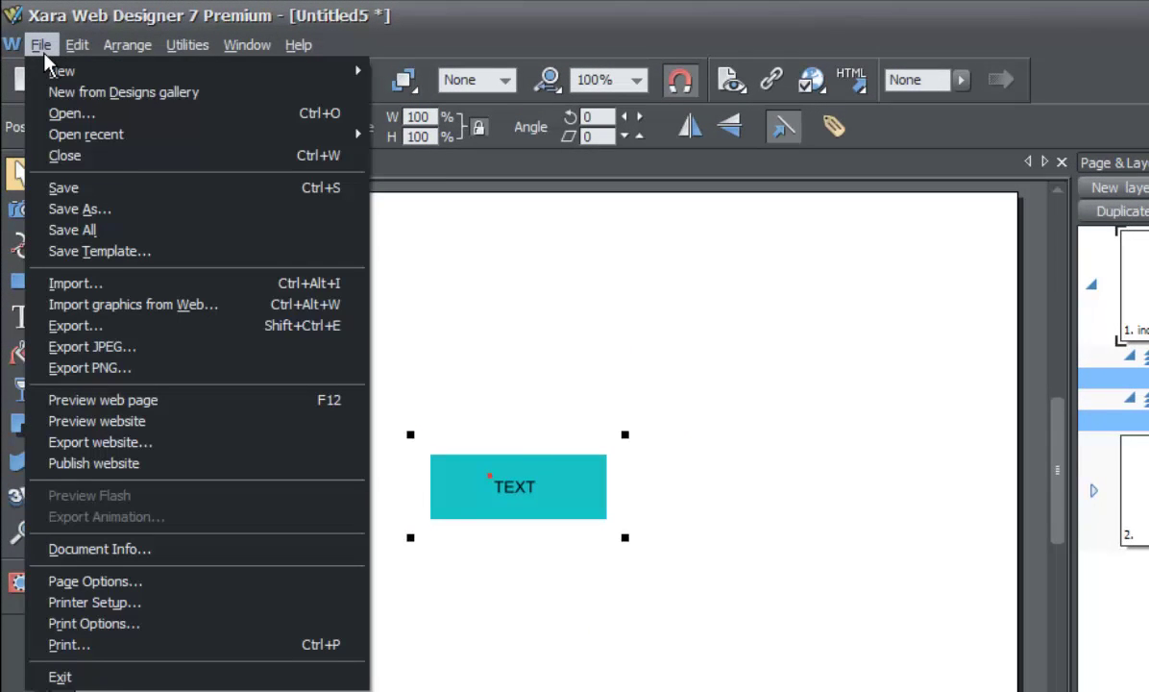
click(154, 408)
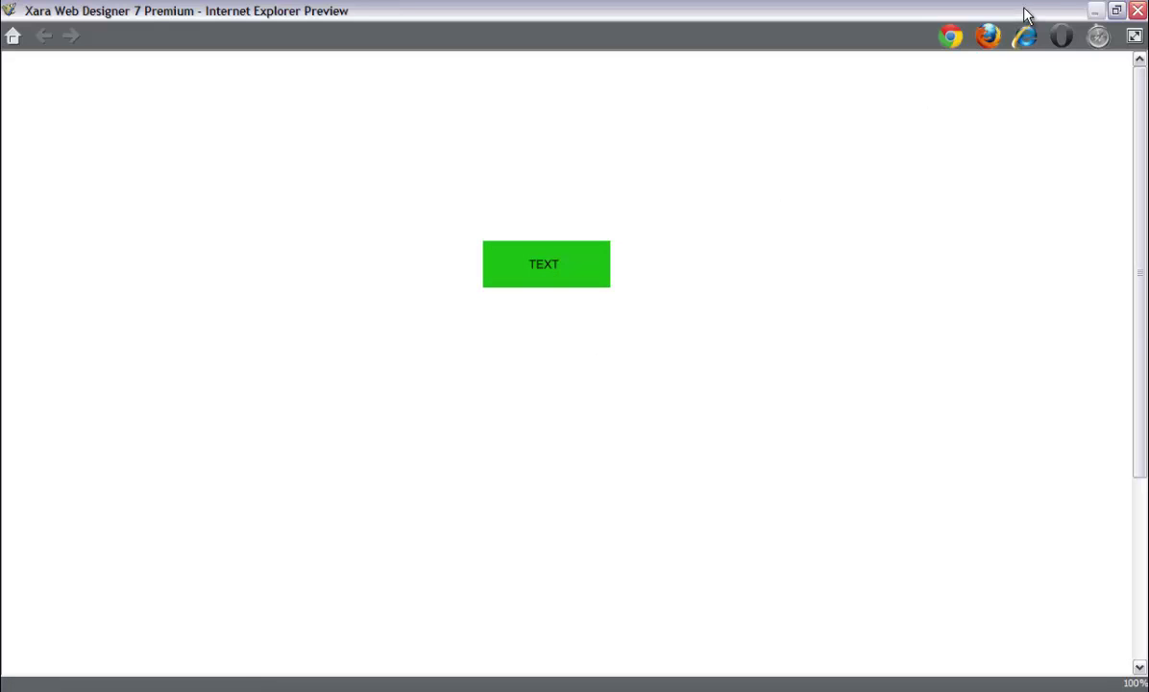
click(1137, 10)
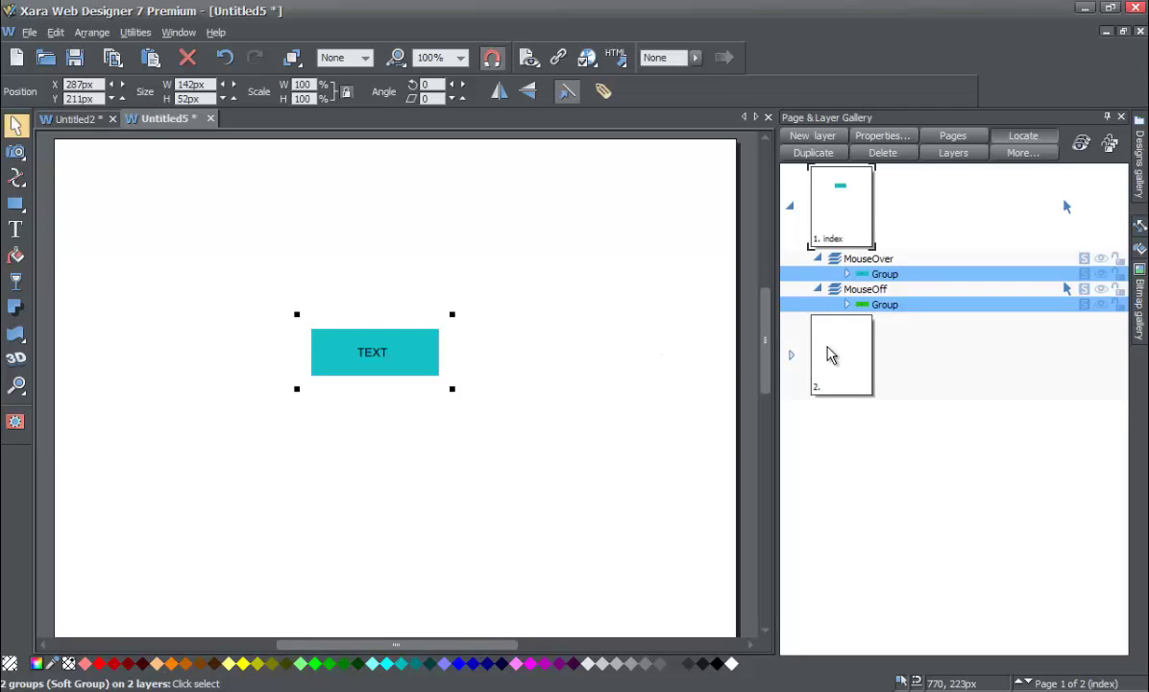
Review the button's link settings in its web properties and close them without changes.
right_click(376, 361)
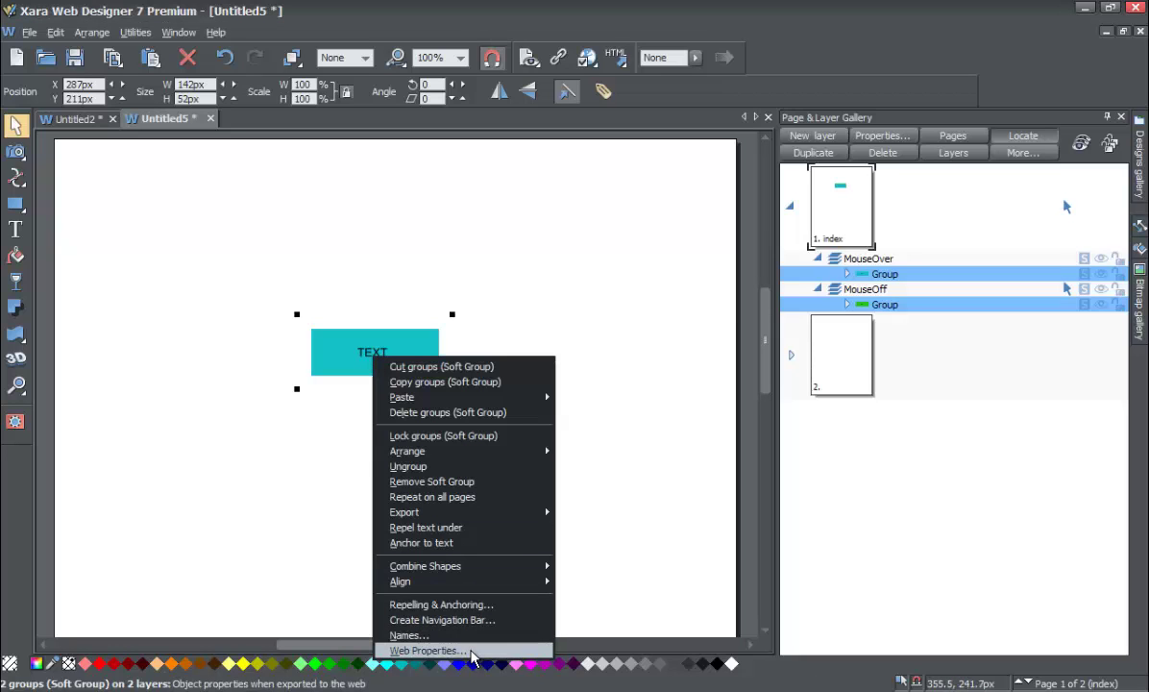
click(427, 650)
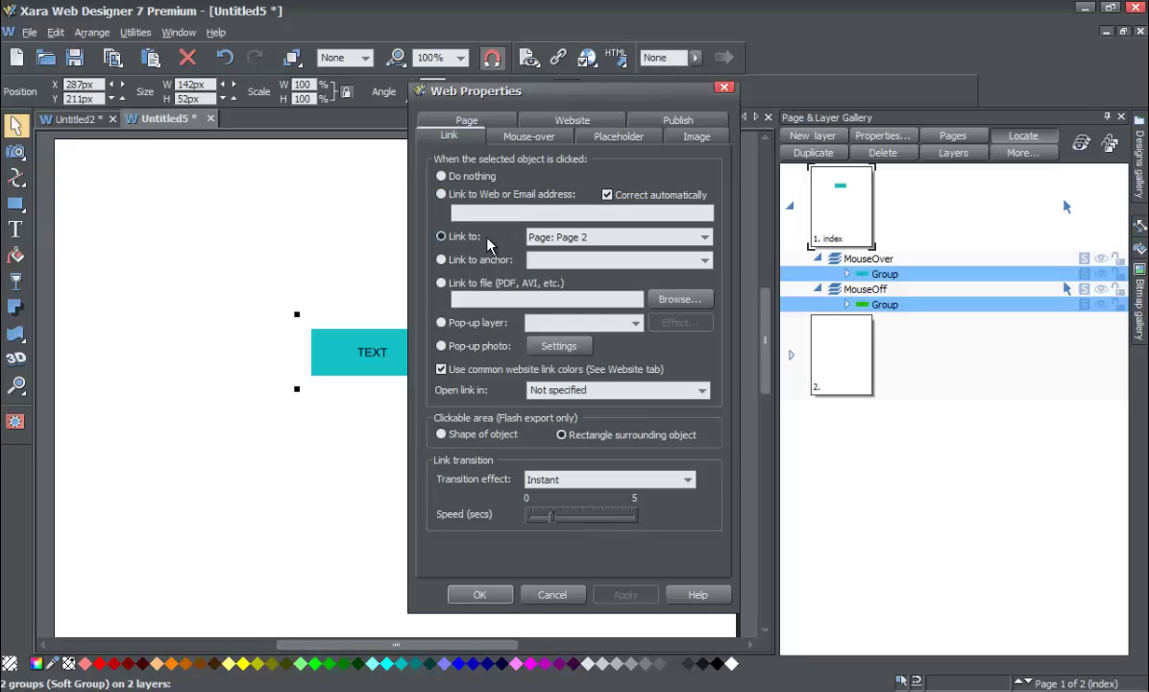
click(552, 595)
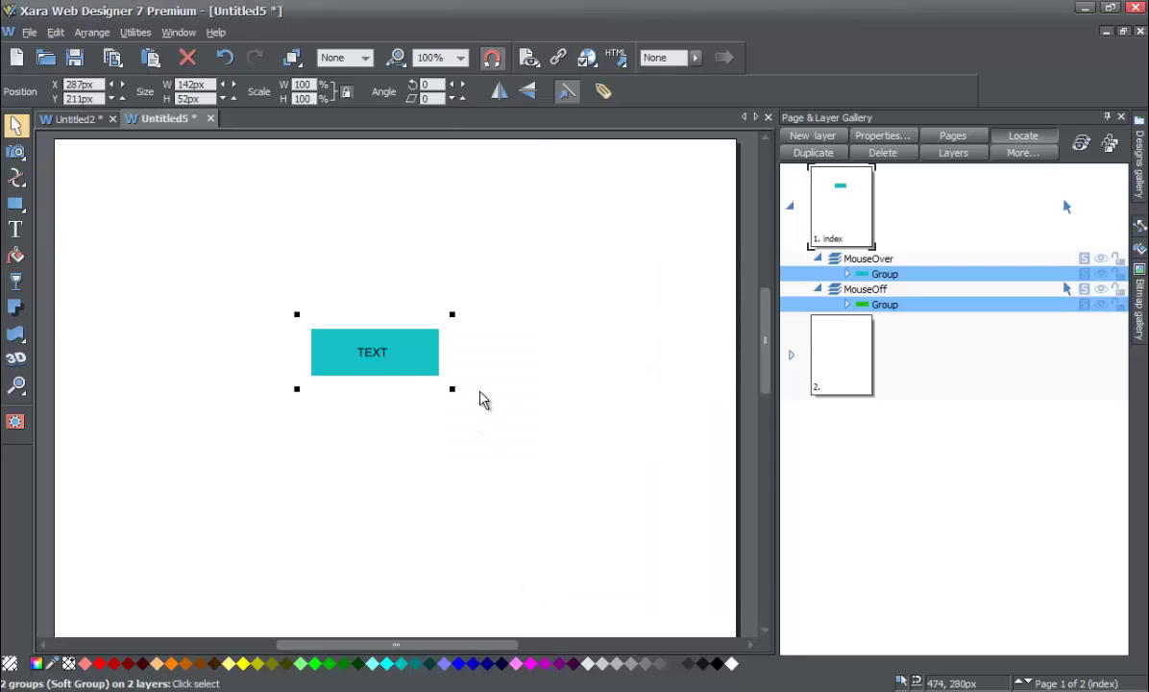